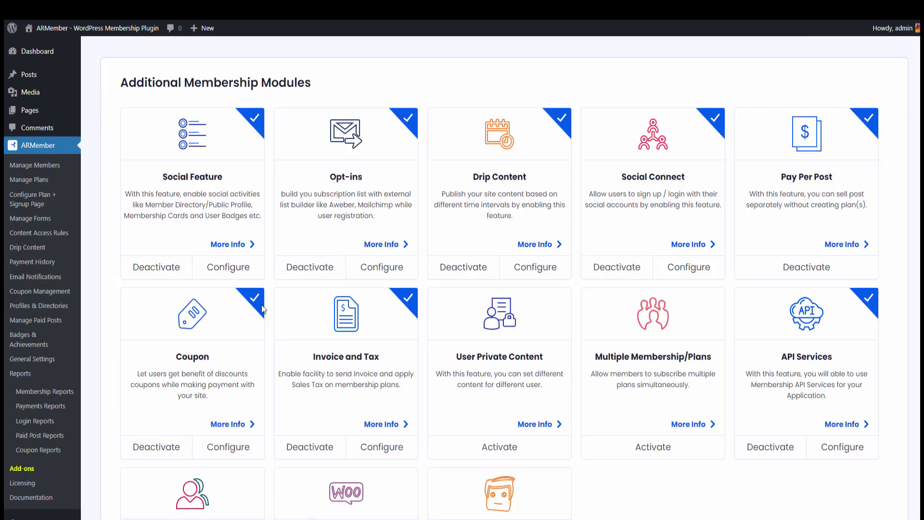
# - Activate the Razorpay add-on from the ARMember Add-ons list
pyautogui.scroll(-10, 282, 291)
pyautogui.scroll(-15, 282, 291)
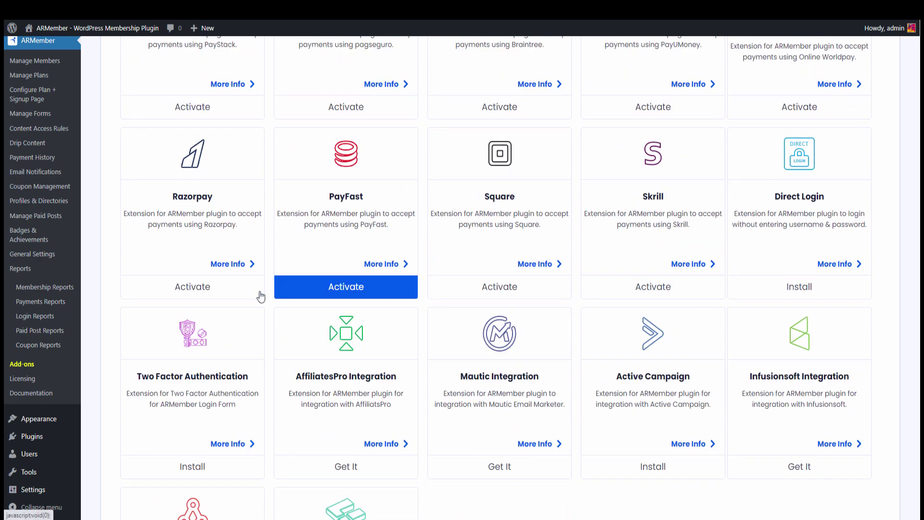
pyautogui.click(157, 289)
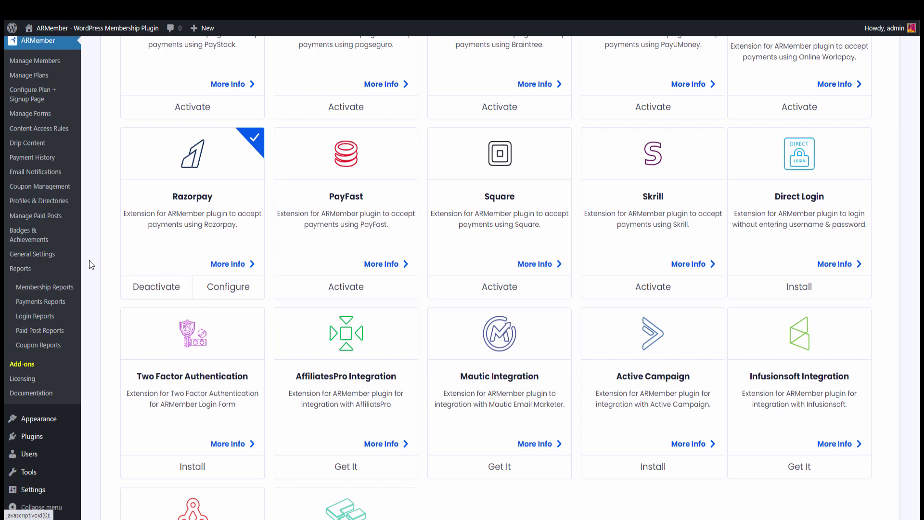
pyautogui.click(66, 261)
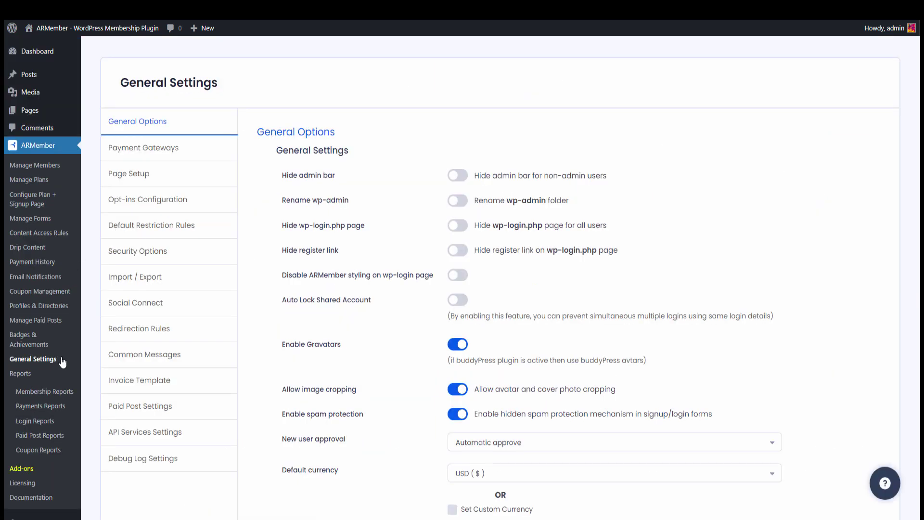
# - Choose INR (₹) as the default currency in General Options and save the settings
pyautogui.scroll(-5, 409, 275)
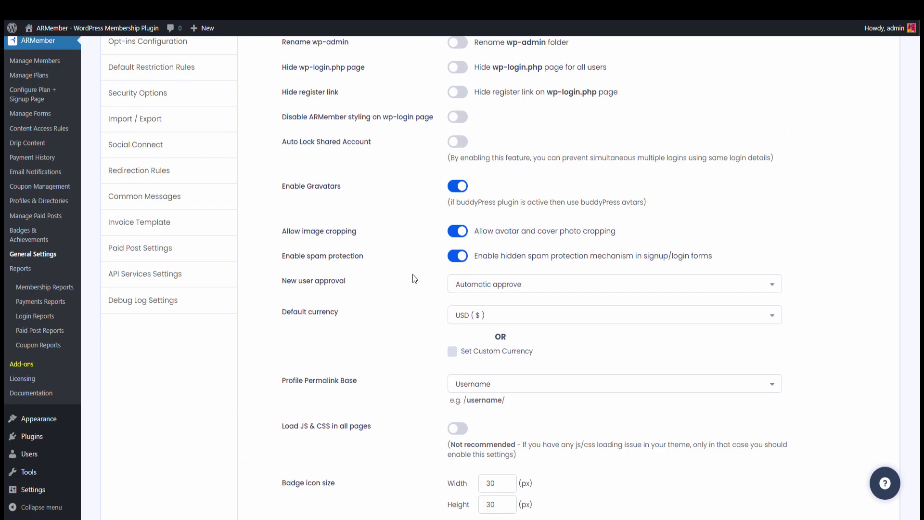
pyautogui.click(533, 217)
pyautogui.scroll(-3, 530, 250)
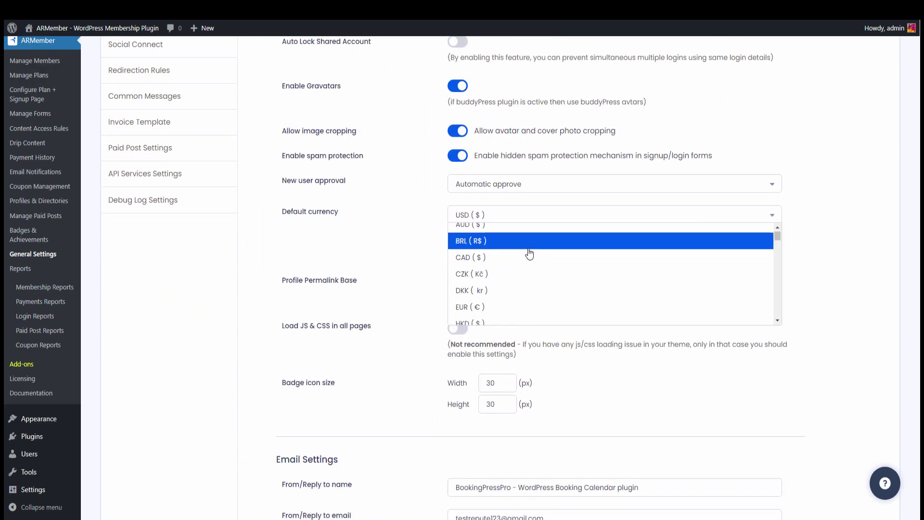
pyautogui.scroll(-5, 529, 254)
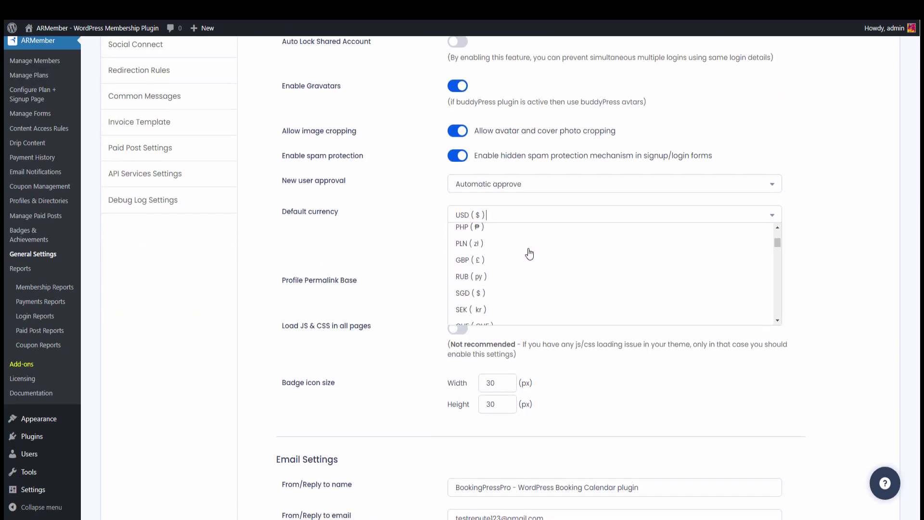
pyautogui.scroll(8, 529, 253)
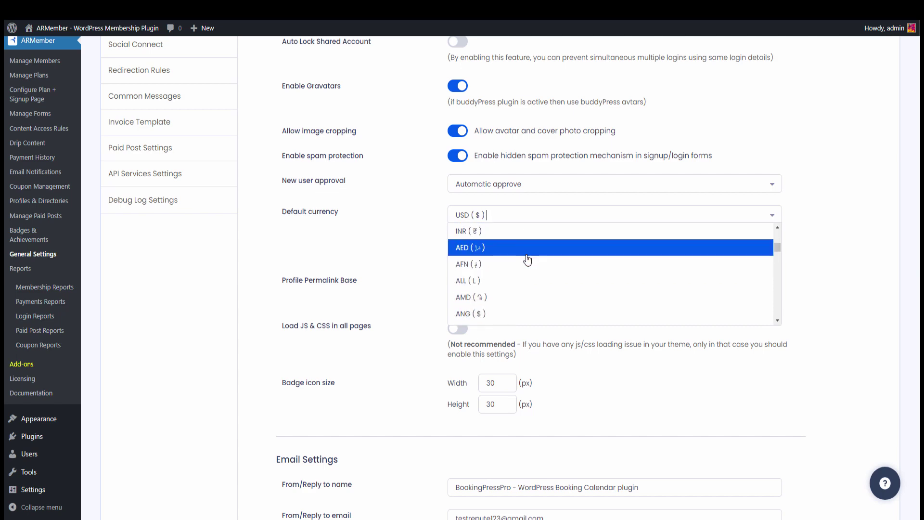
pyautogui.click(527, 231)
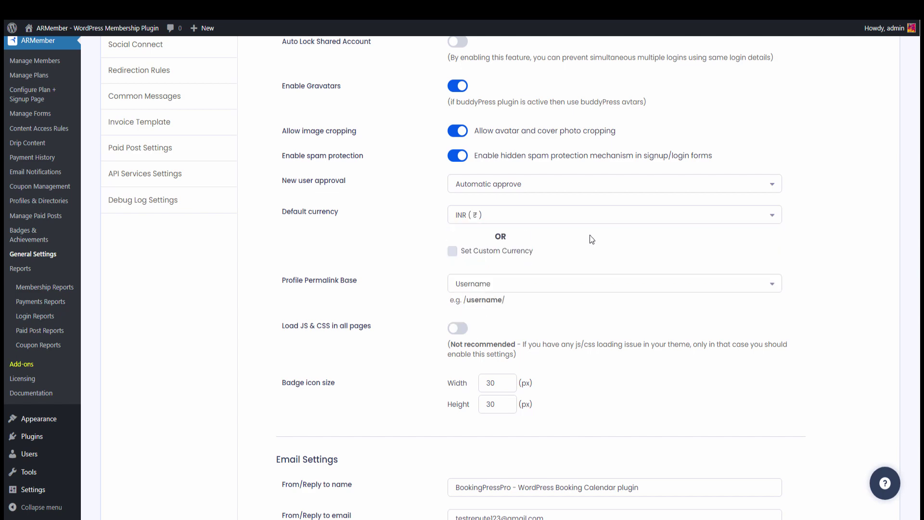
pyautogui.scroll(-15, 587, 243)
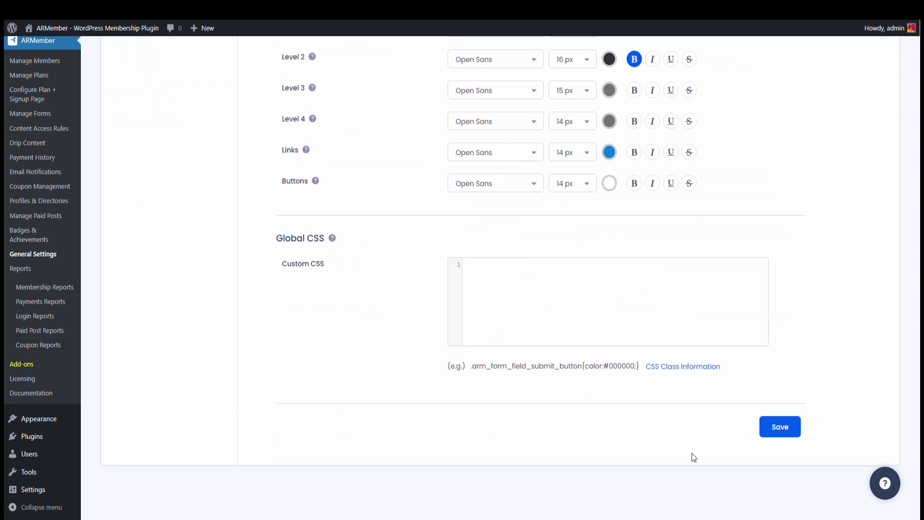
pyautogui.click(796, 428)
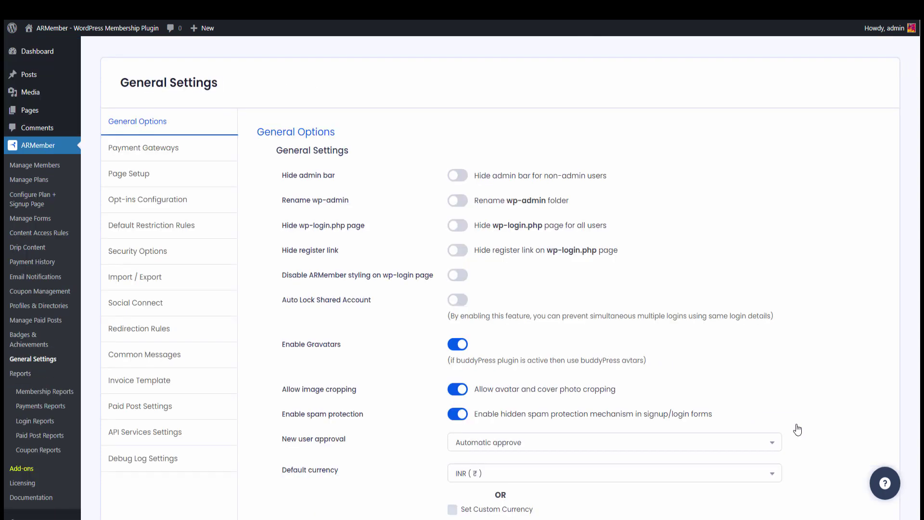
# - Turn on the Razorpay gateway in the Payment Gateways settings
pyautogui.click(206, 154)
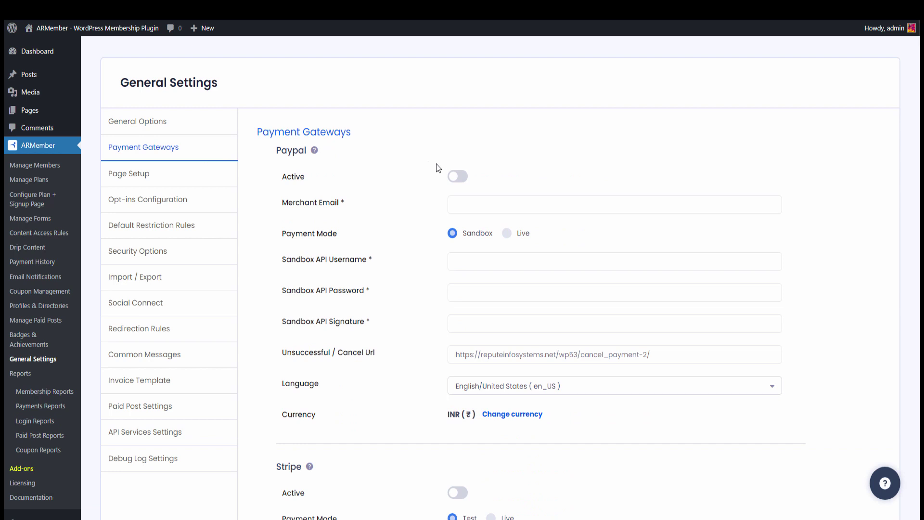
pyautogui.scroll(-20, 436, 164)
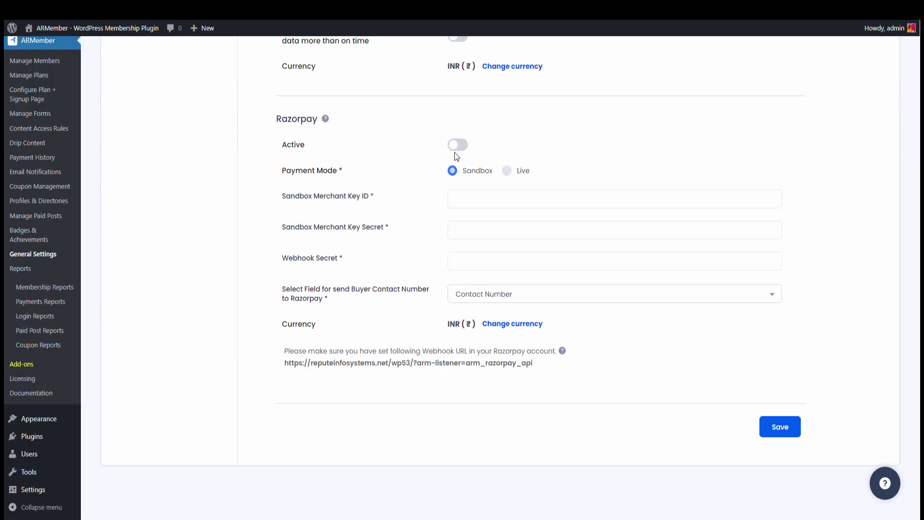
pyautogui.click(456, 147)
# - Paste the sandbox key ID, key secret and webhook secret, then save the Razorpay settings
pyautogui.click(497, 197)
pyautogui.hotkey('ctrl', 'v')
pyautogui.press('Tab')
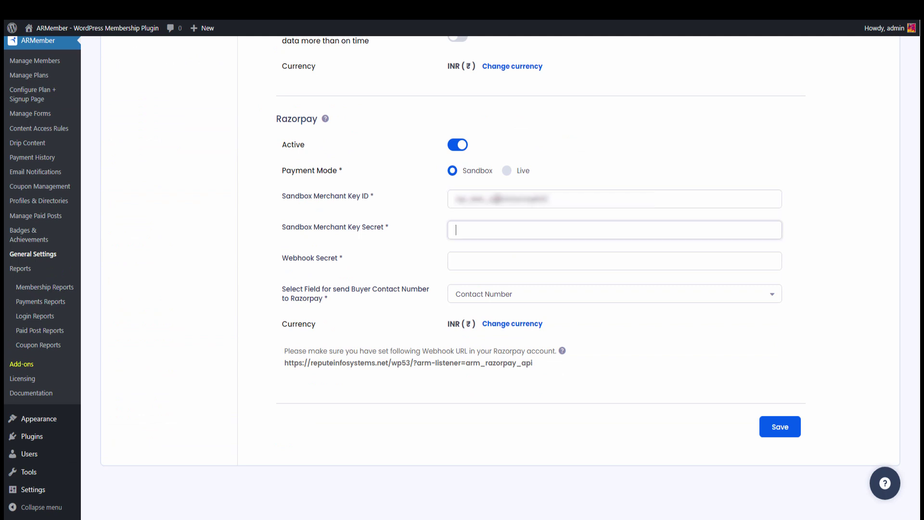
pyautogui.hotkey('ctrl', 'v')
pyautogui.click(456, 261)
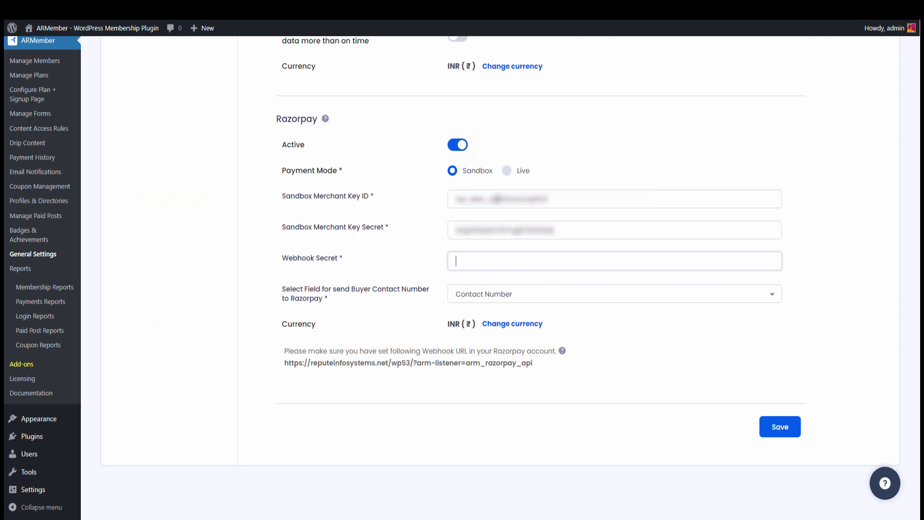
pyautogui.hotkey('ctrl', 'v')
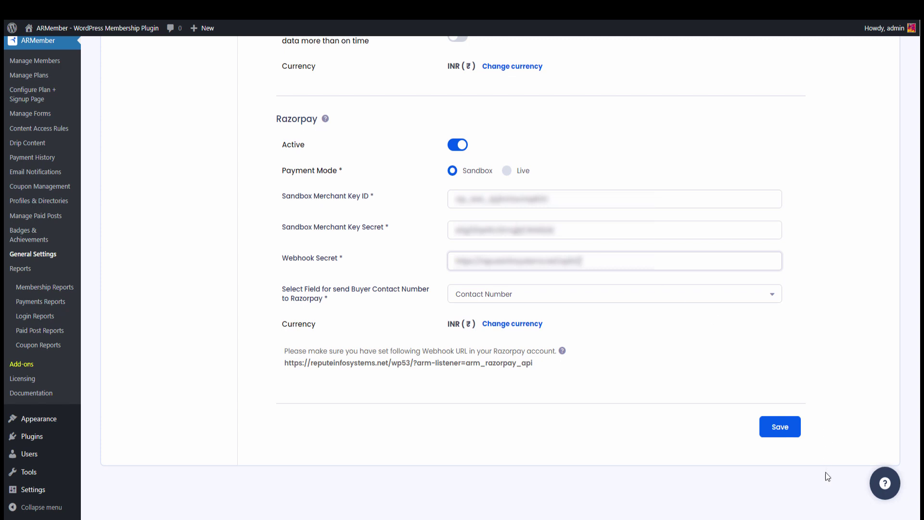
pyautogui.click(775, 429)
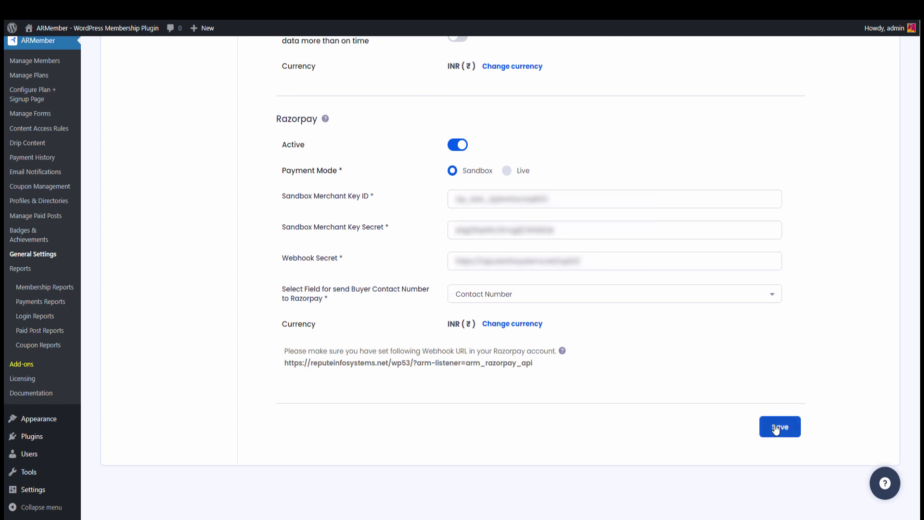
pyautogui.click(55, 98)
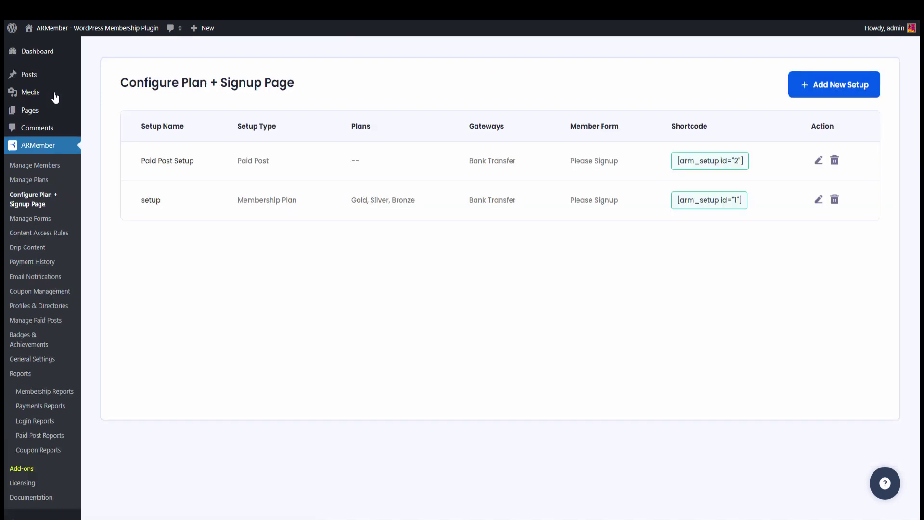
# - Tick Razorpay as a payment gateway on the 'setup' signup and save it
pyautogui.click(818, 200)
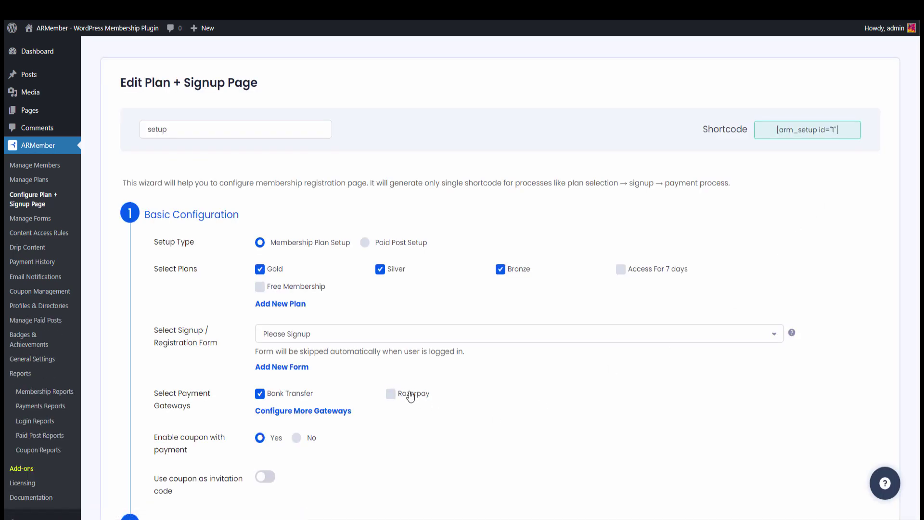
pyautogui.click(407, 394)
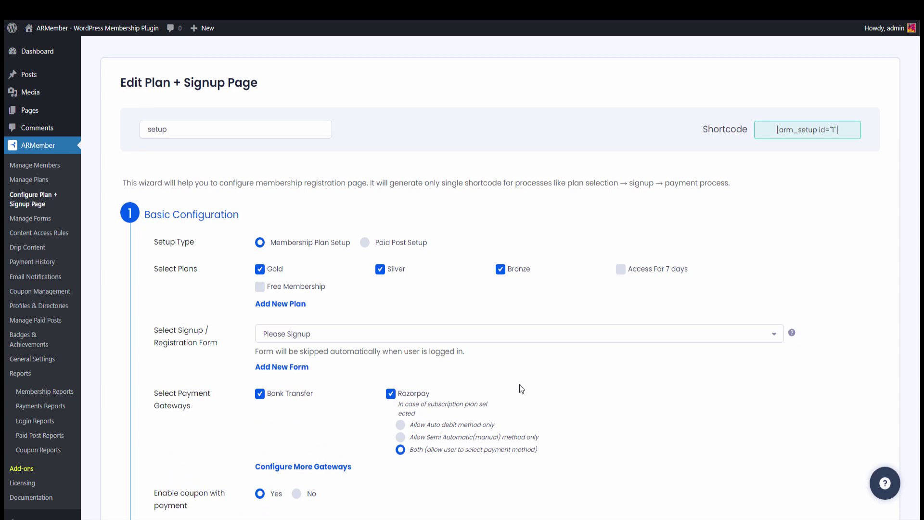
pyautogui.scroll(-15, 519, 384)
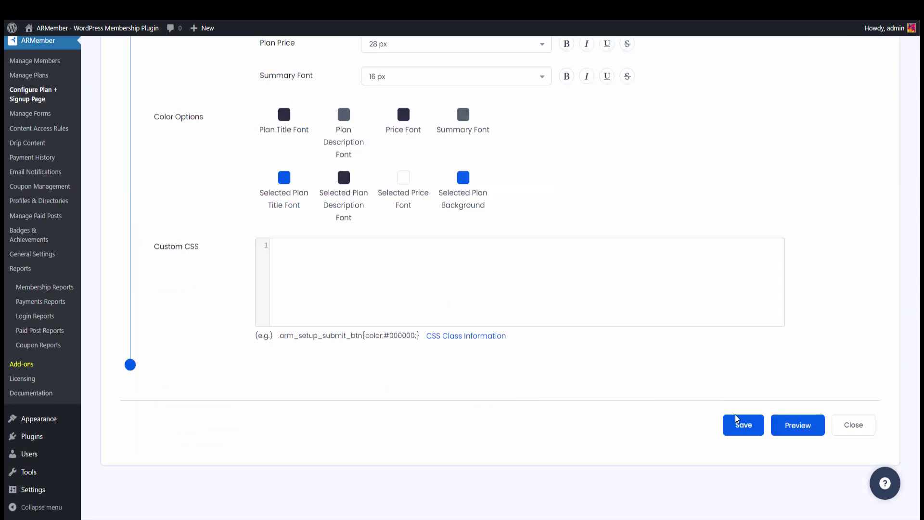
pyautogui.click(738, 424)
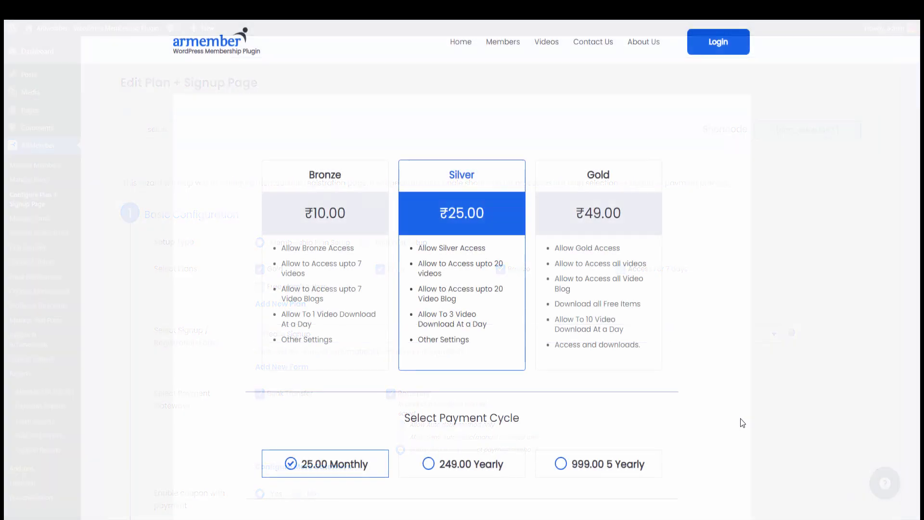
# - Select the Gold plan with the 2999.00 5 Yearly payment cycle
pyautogui.click(567, 282)
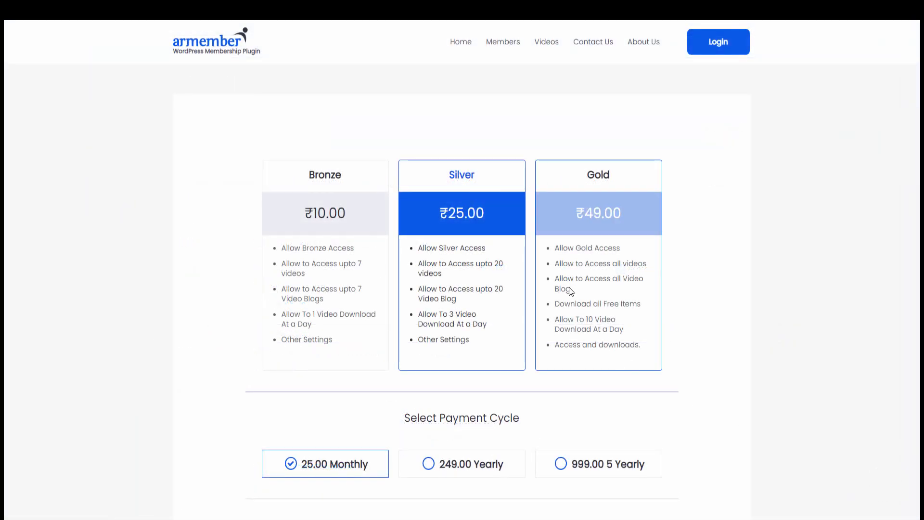
pyautogui.scroll(-3, 544, 264)
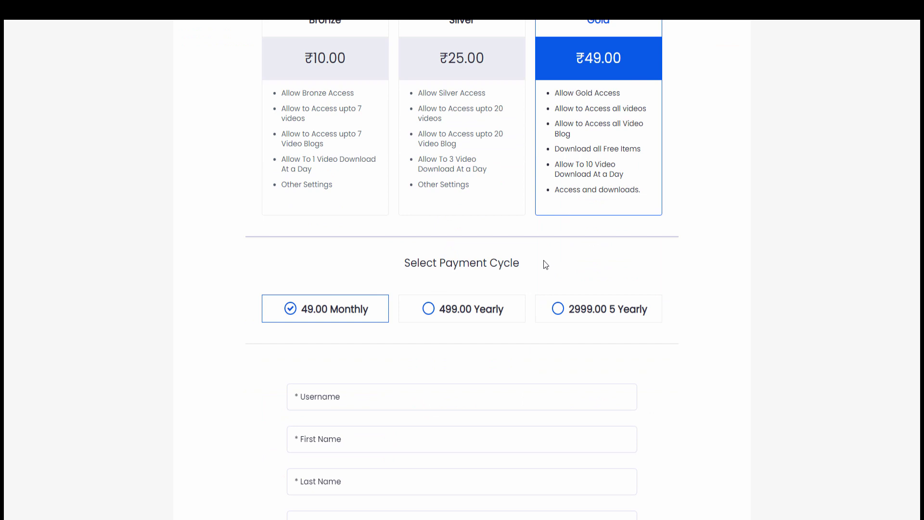
pyautogui.click(574, 308)
pyautogui.scroll(-2, 530, 298)
# - Fill in the member's username, first name, last name and e-mail address
pyautogui.click(392, 285)
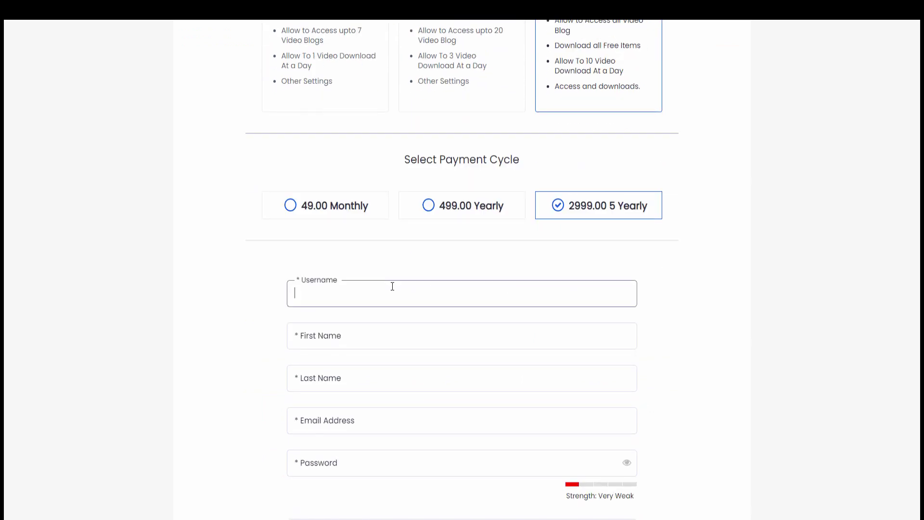
pyautogui.write('Ellen')
pyautogui.press('Tab')
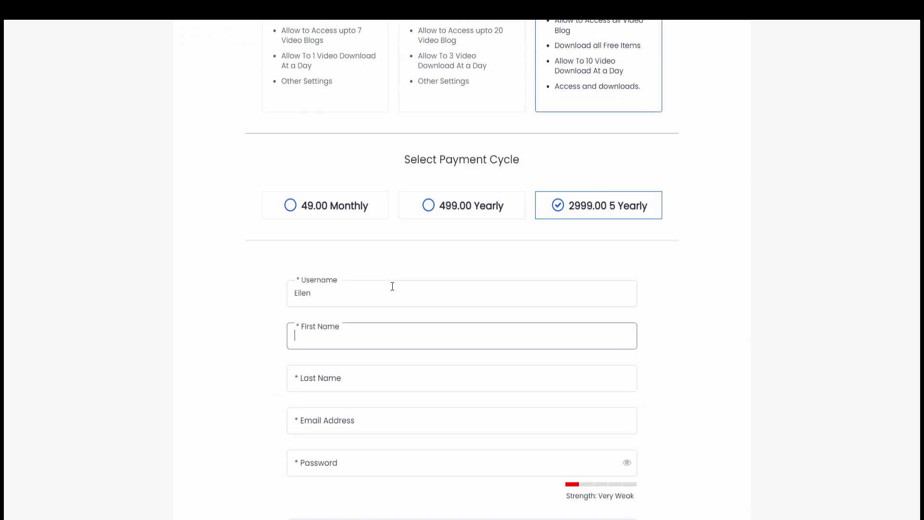
pyautogui.press('Tab')
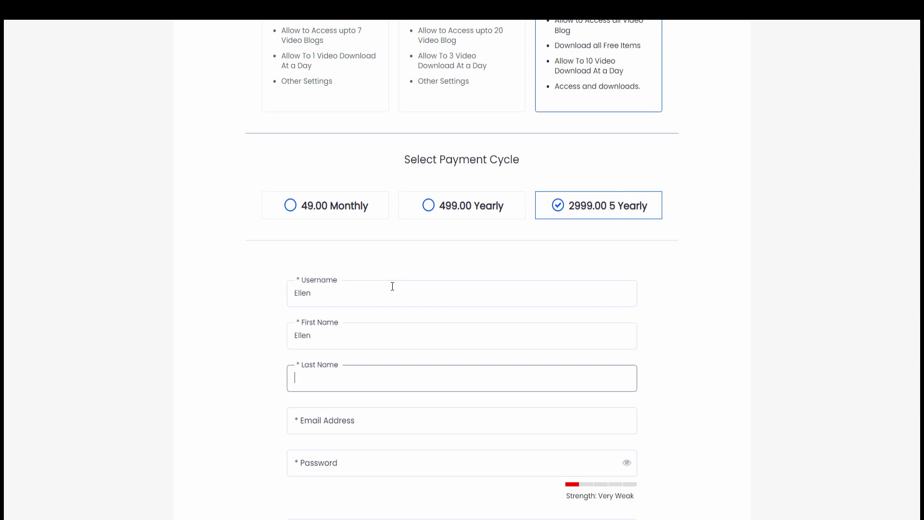
pyautogui.press('Tab')
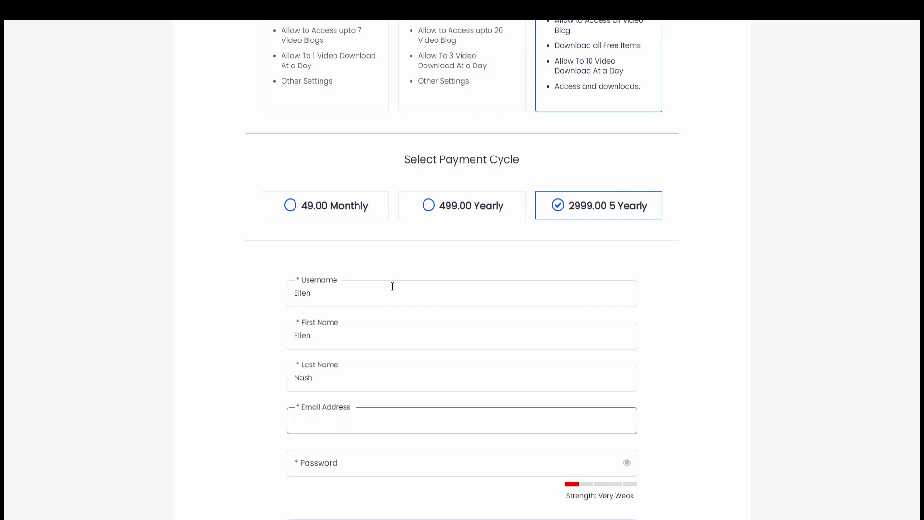
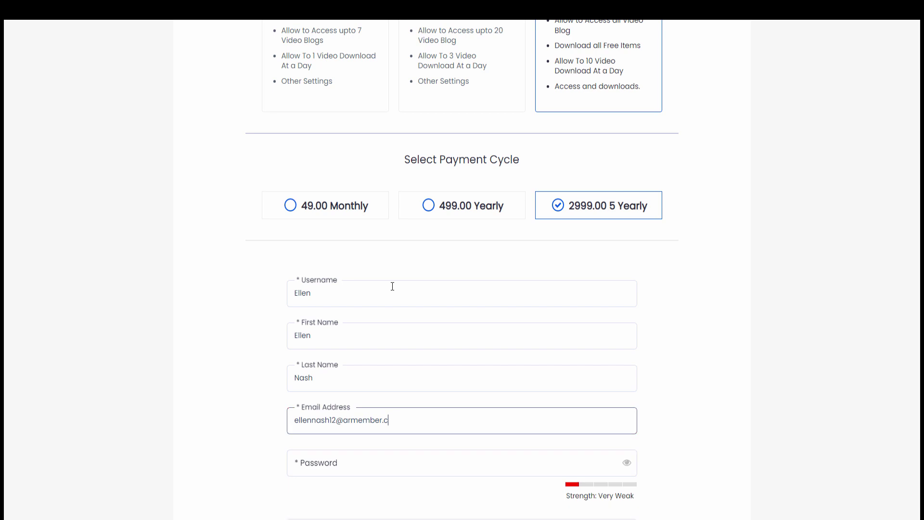
pyautogui.scroll(-2, 399, 287)
# - Enter the member's account password and contact number
pyautogui.click(406, 354)
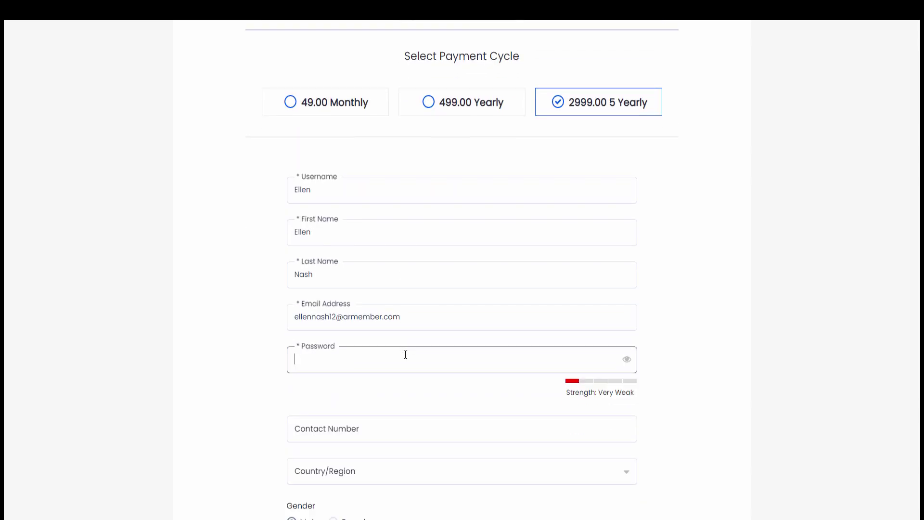
pyautogui.scroll(-2, 408, 355)
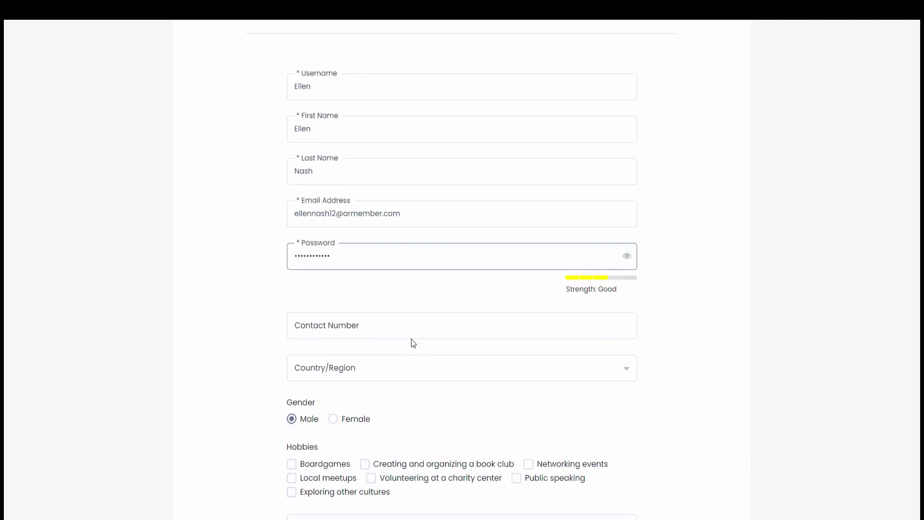
pyautogui.click(410, 318)
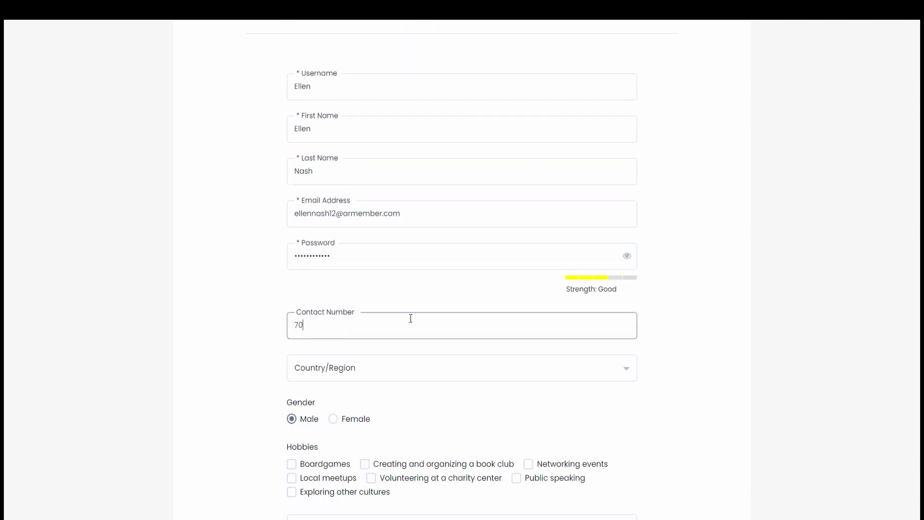
# - Set the country to India and the gender to Female
pyautogui.scroll(-1, 460, 312)
pyautogui.click(431, 314)
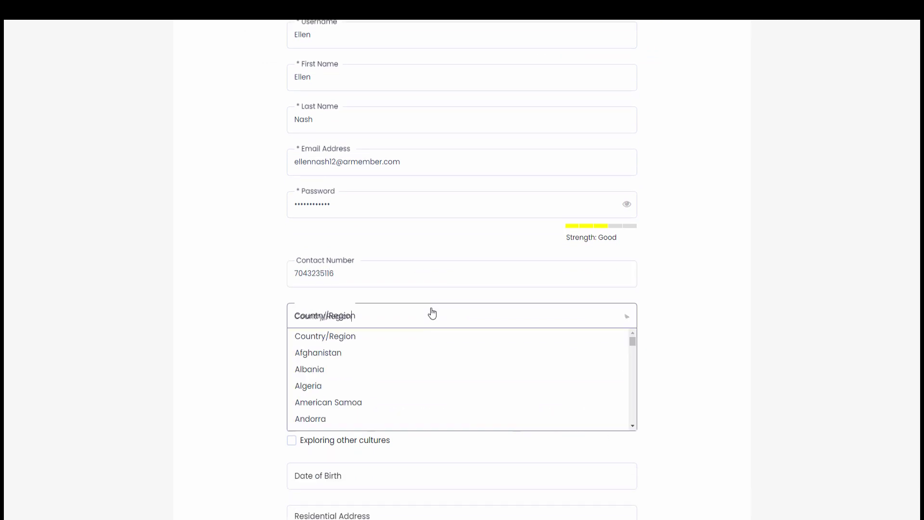
pyautogui.scroll(-20, 367, 346)
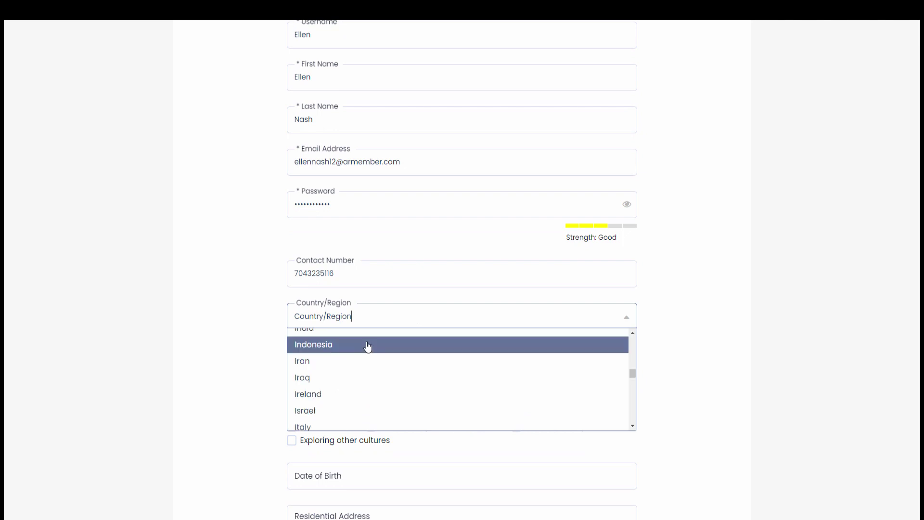
pyautogui.scroll(1, 370, 346)
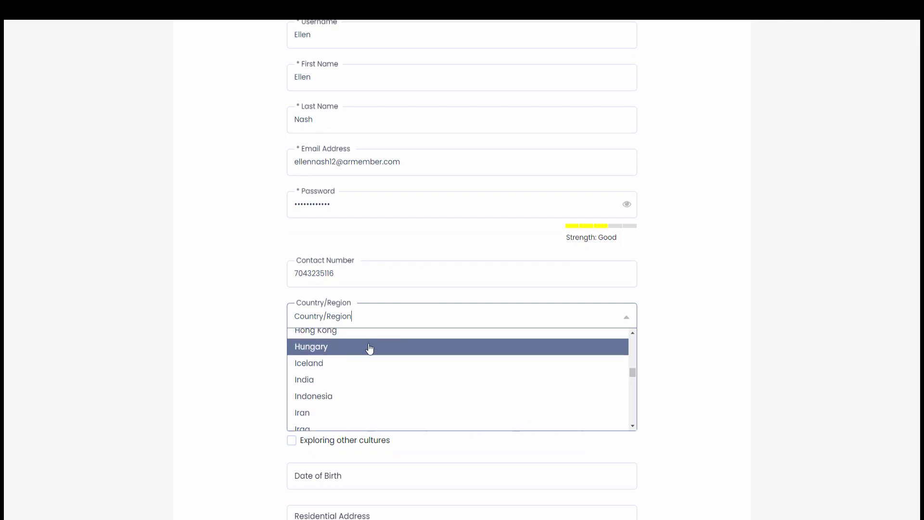
pyautogui.click(358, 378)
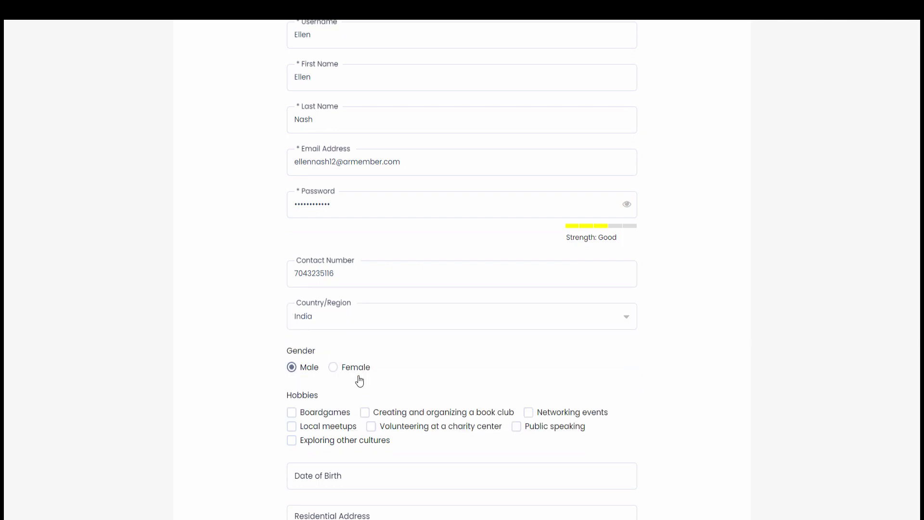
pyautogui.click(360, 368)
pyautogui.scroll(-2, 360, 368)
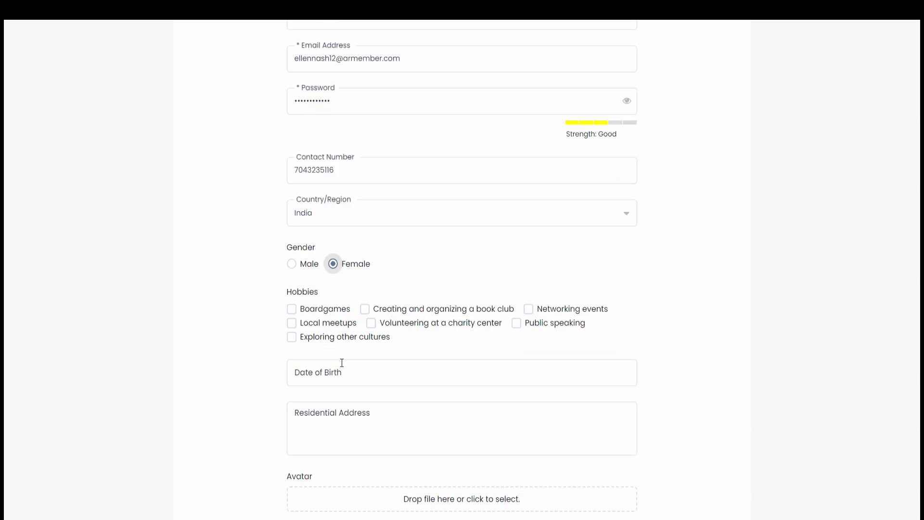
# - Tick Local meetups and Exploring other cultures, agree to terms, pick Razorpay and purchase
pyautogui.click(341, 325)
pyautogui.click(369, 337)
pyautogui.scroll(-1, 417, 336)
pyautogui.scroll(-4, 417, 339)
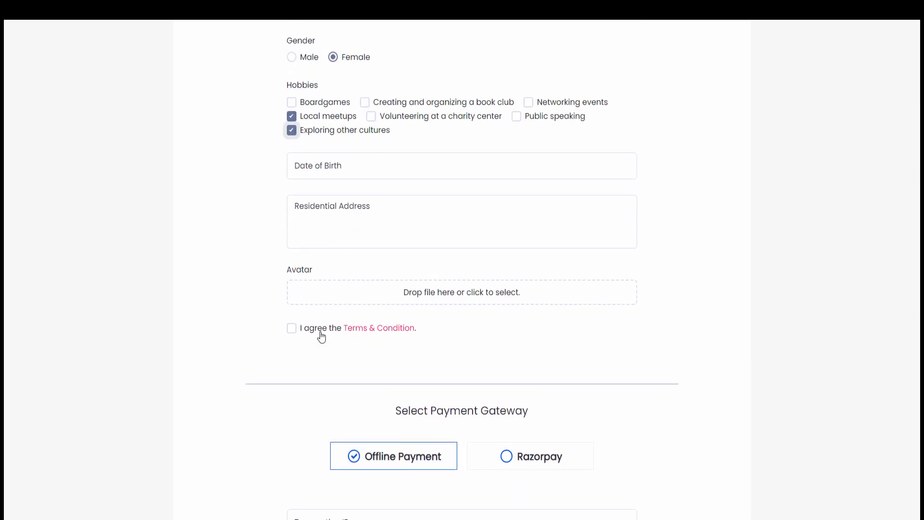
pyautogui.click(321, 333)
pyautogui.scroll(-2, 335, 330)
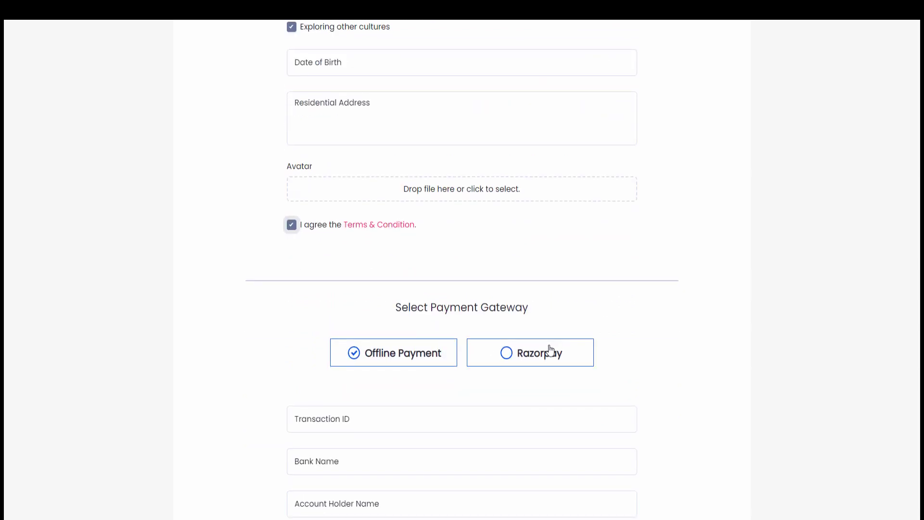
pyautogui.click(550, 350)
pyautogui.scroll(-7, 549, 349)
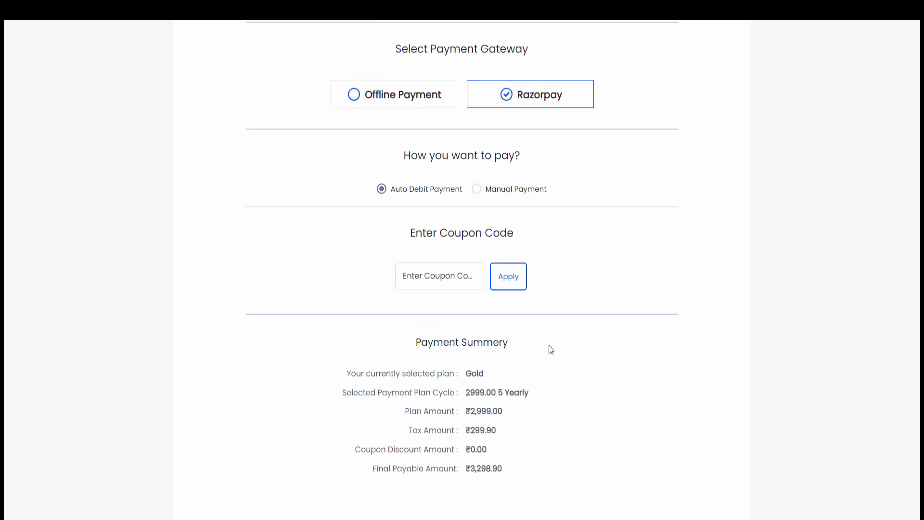
pyautogui.click(501, 427)
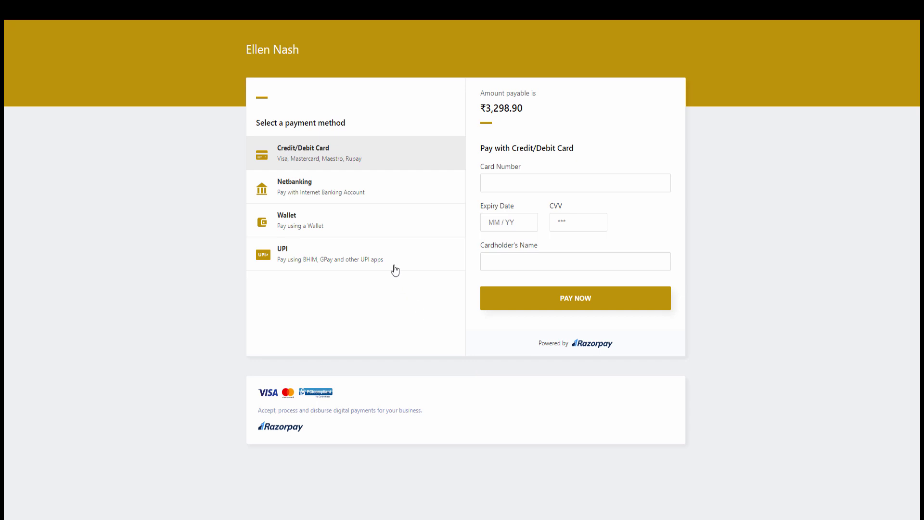
# - Pay the ₹3,298.90 via UPI using the success@razorpay test VPA
pyautogui.click(394, 269)
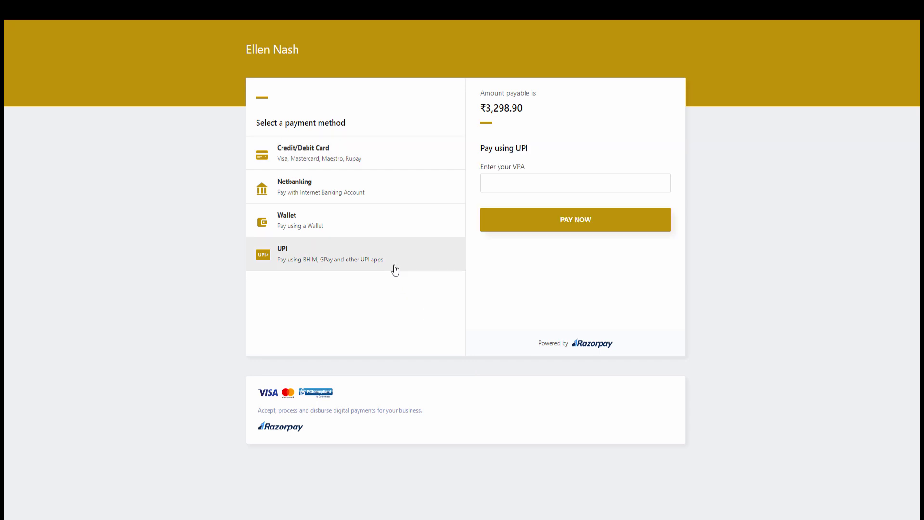
pyautogui.click(517, 185)
pyautogui.write('success')
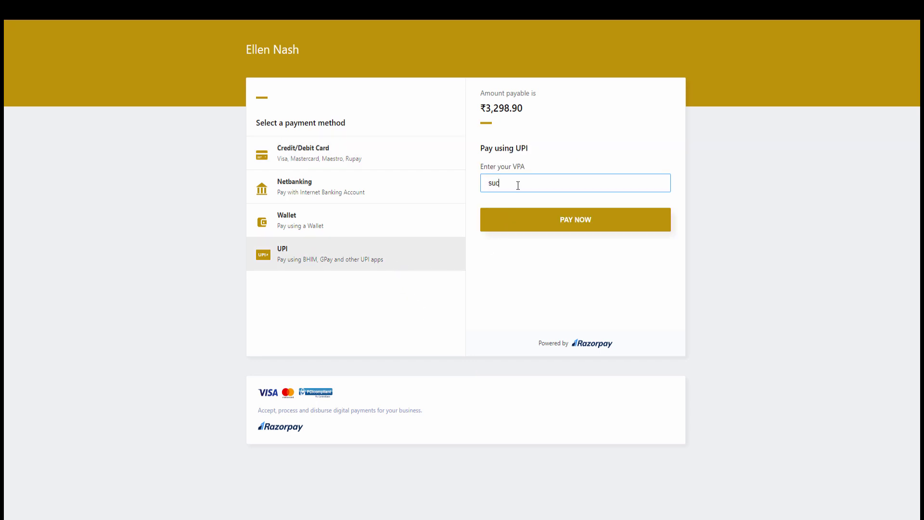
pyautogui.write('@razorpay')
pyautogui.click(565, 218)
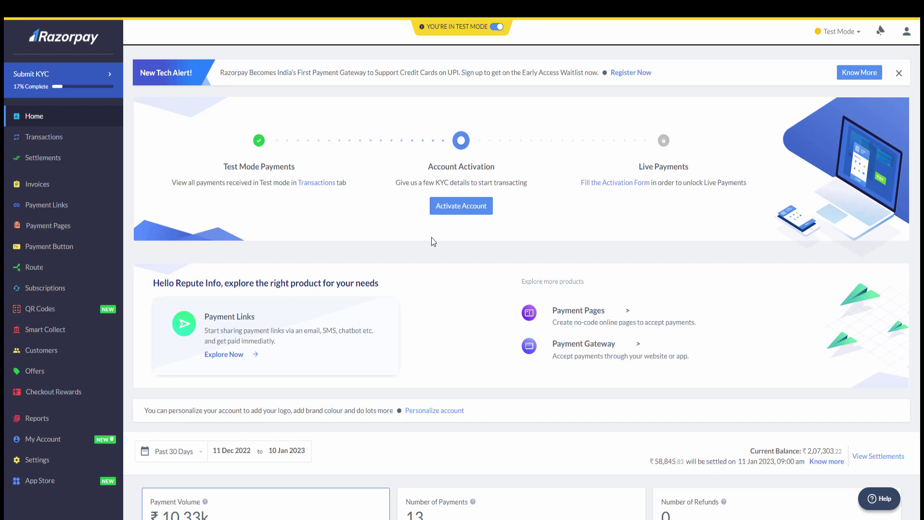
# - Open Transactions and check the new ₹3,298.90 payment's order id and member e-mail
pyautogui.click(88, 138)
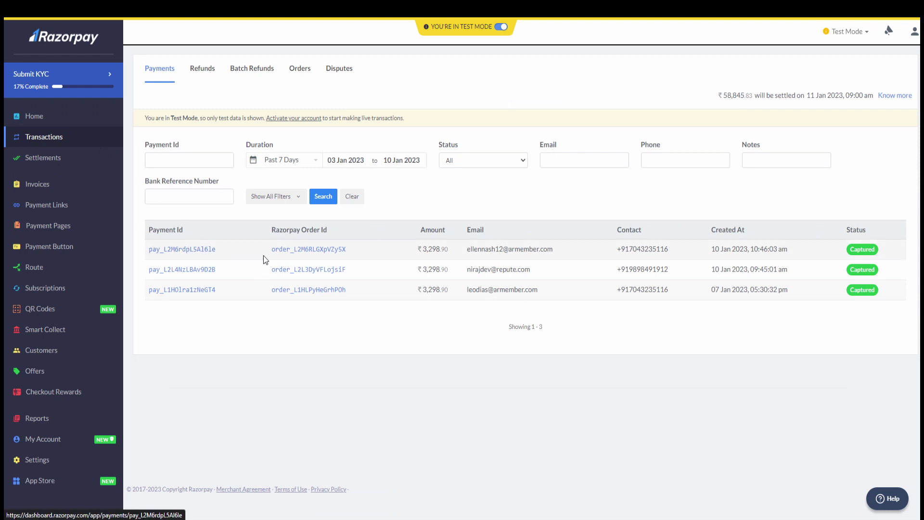
pyautogui.moveTo(268, 250); pyautogui.dragTo(351, 258)
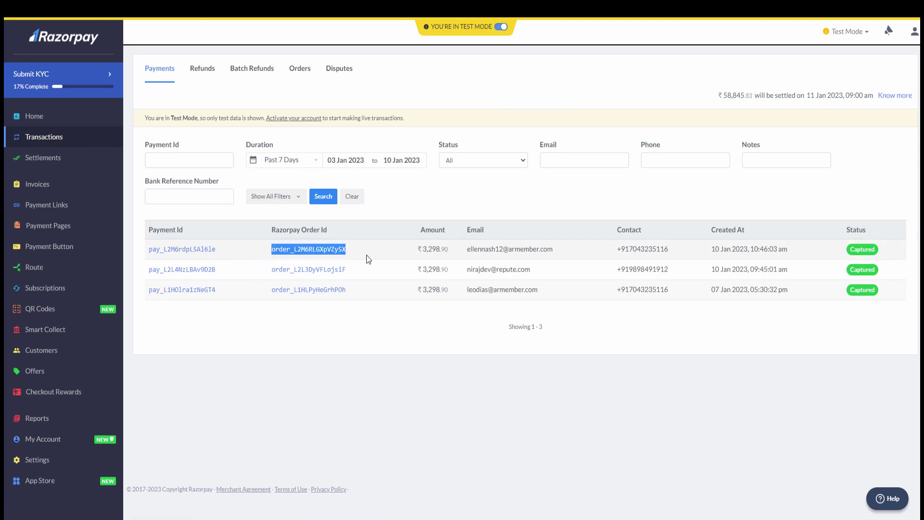
pyautogui.click(471, 250)
pyautogui.moveTo(471, 251); pyautogui.dragTo(557, 256)
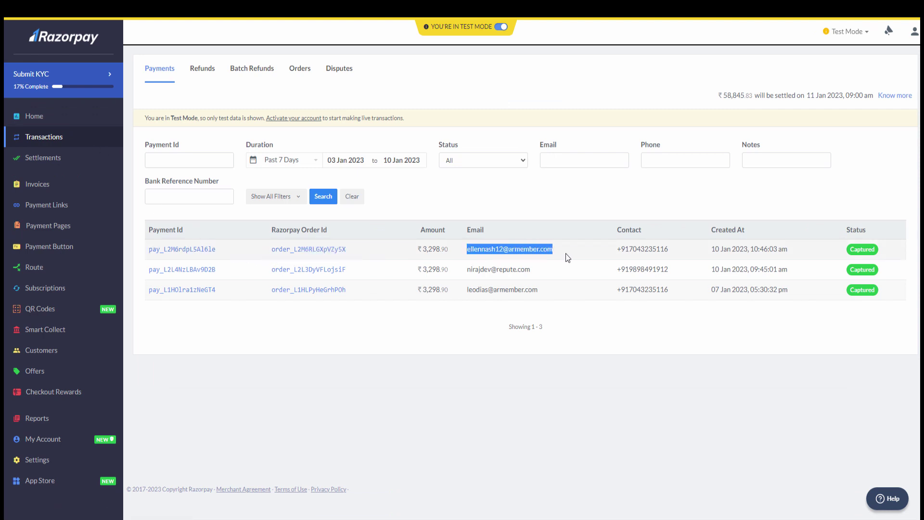
pyautogui.click(565, 253)
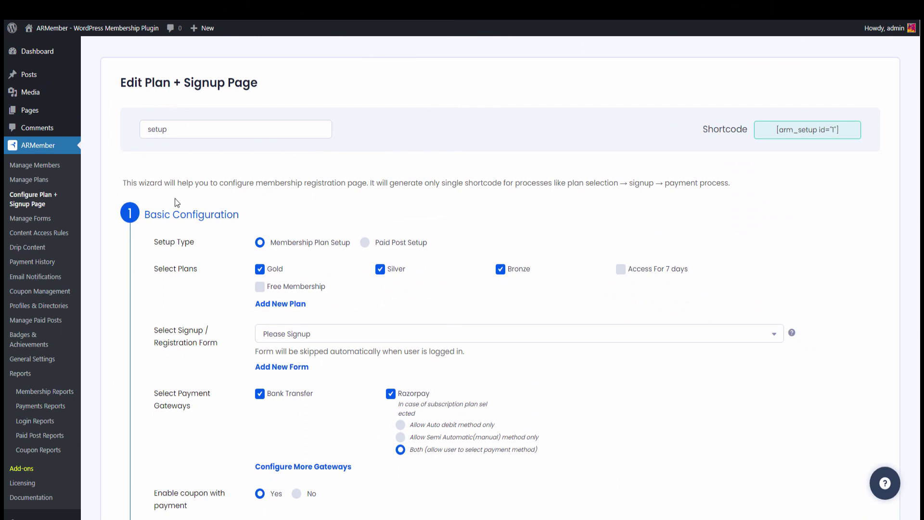
# - Check the Members list shows the new member with Razorpay as payment method
pyautogui.click(71, 170)
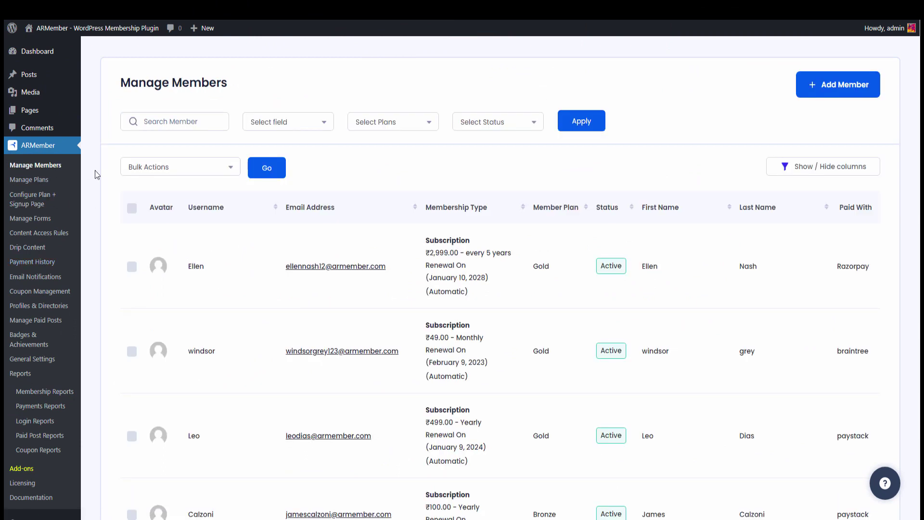
pyautogui.moveTo(189, 266); pyautogui.dragTo(203, 269)
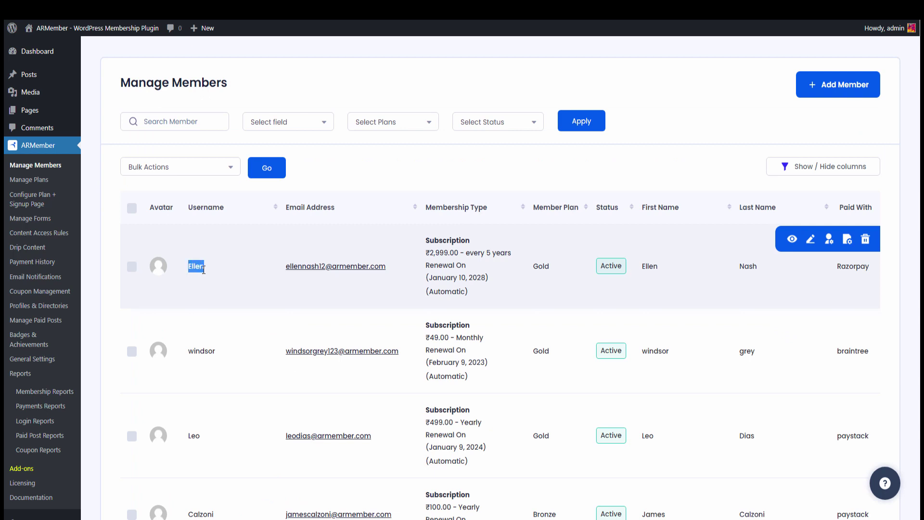
pyautogui.click(204, 269)
pyautogui.moveTo(835, 269); pyautogui.dragTo(870, 270)
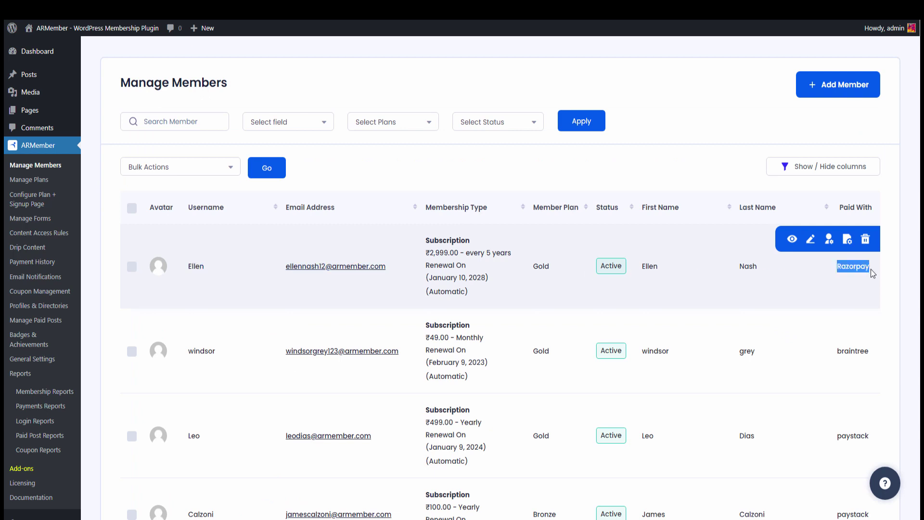
pyautogui.click(870, 270)
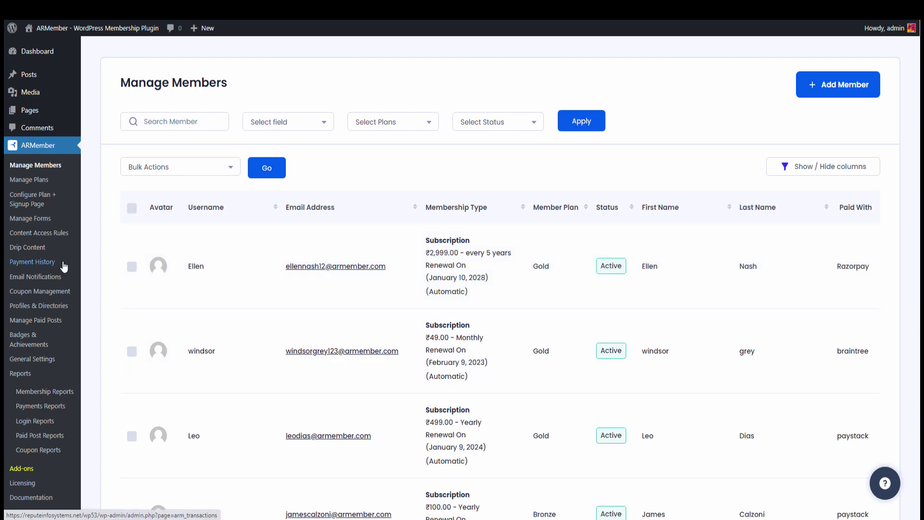
# - Inspect the top Payment History row's transaction ID, username and Razorpay gateway
pyautogui.click(64, 265)
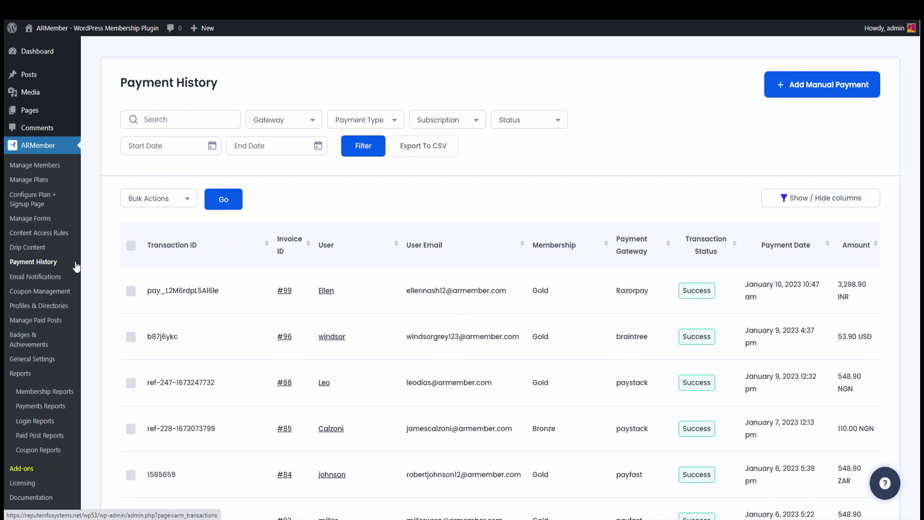
pyautogui.moveTo(146, 290); pyautogui.dragTo(220, 293)
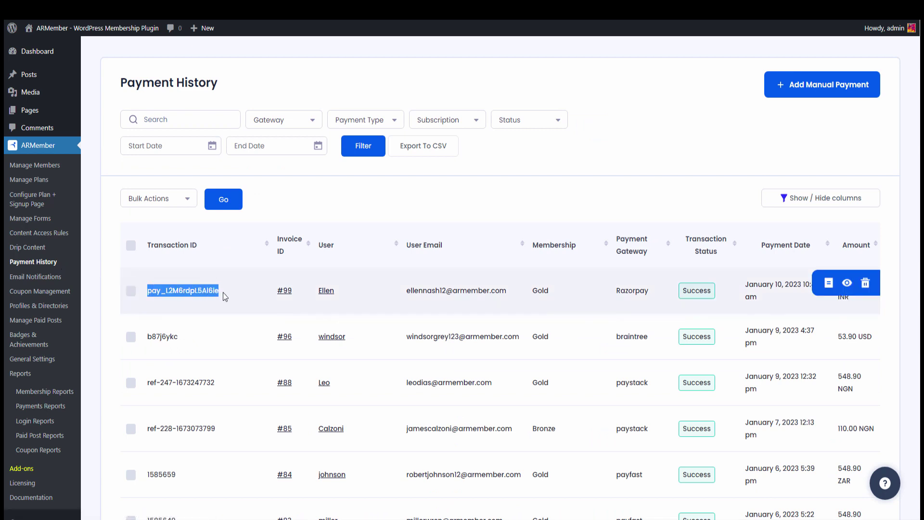
pyautogui.click(223, 292)
pyautogui.moveTo(316, 293); pyautogui.dragTo(345, 293)
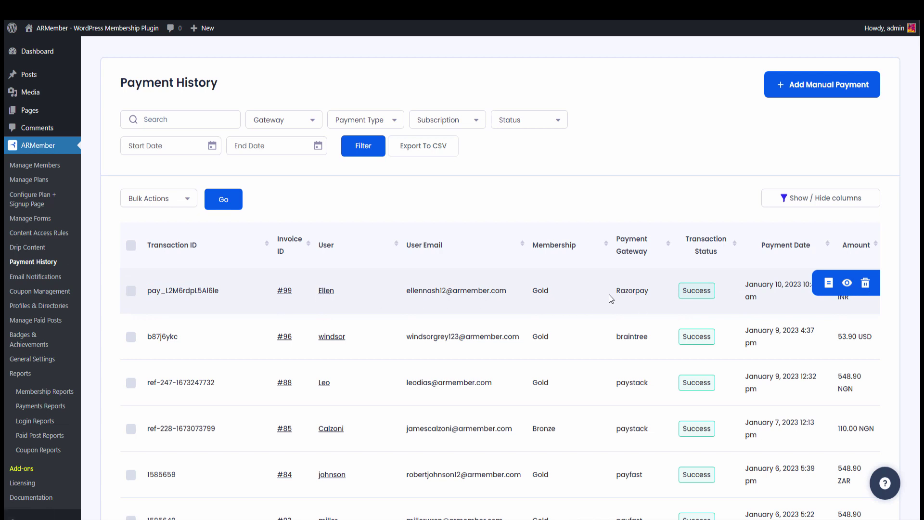
pyautogui.moveTo(611, 295); pyautogui.dragTo(651, 293)
pyautogui.click(654, 294)
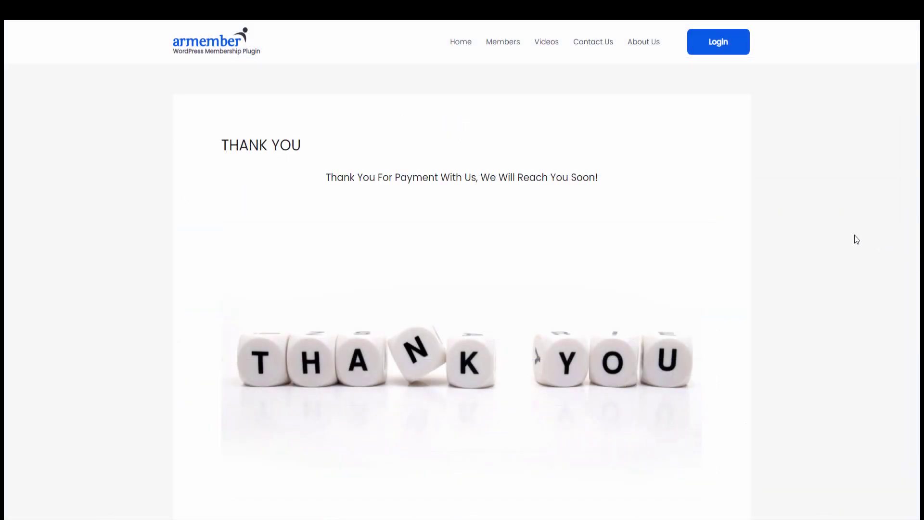
# - Log in on the member login page with the new member's username and password
pyautogui.click(723, 50)
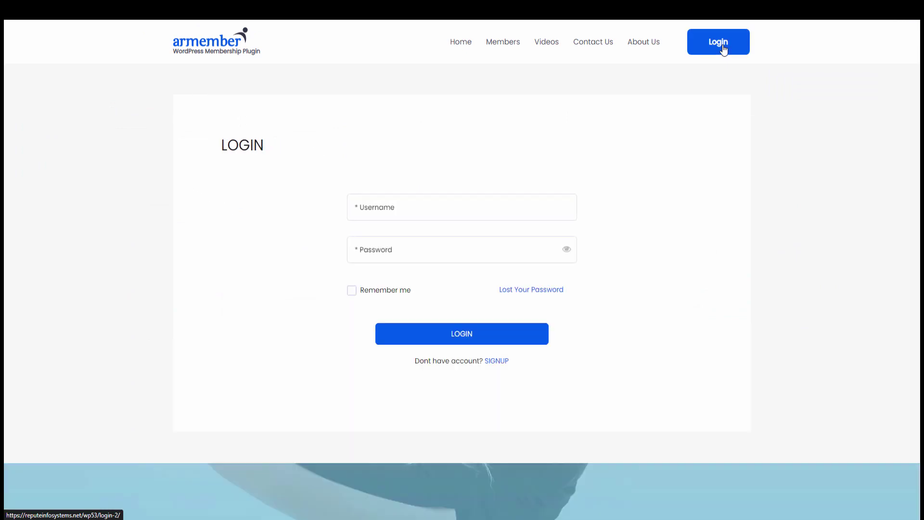
pyautogui.click(460, 213)
pyautogui.write('ellen')
pyautogui.press('Tab')
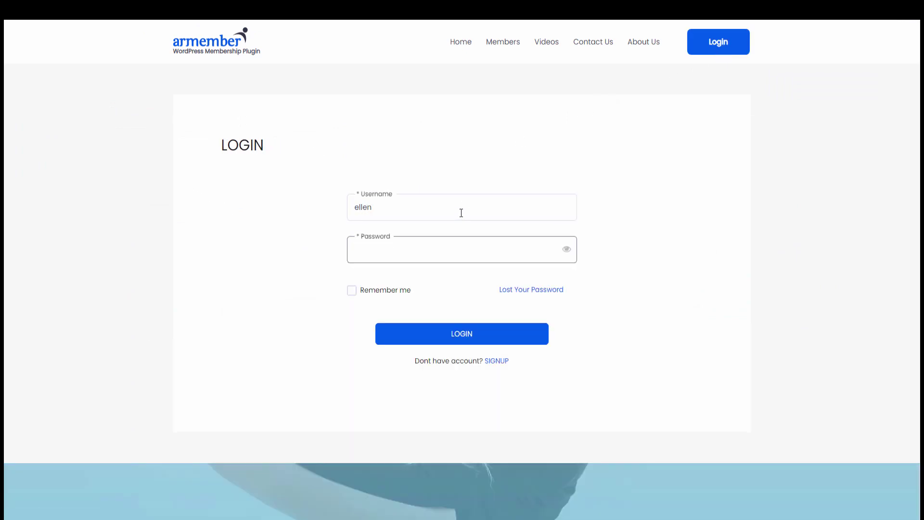
pyautogui.write('••••••••••••')
pyautogui.click(503, 340)
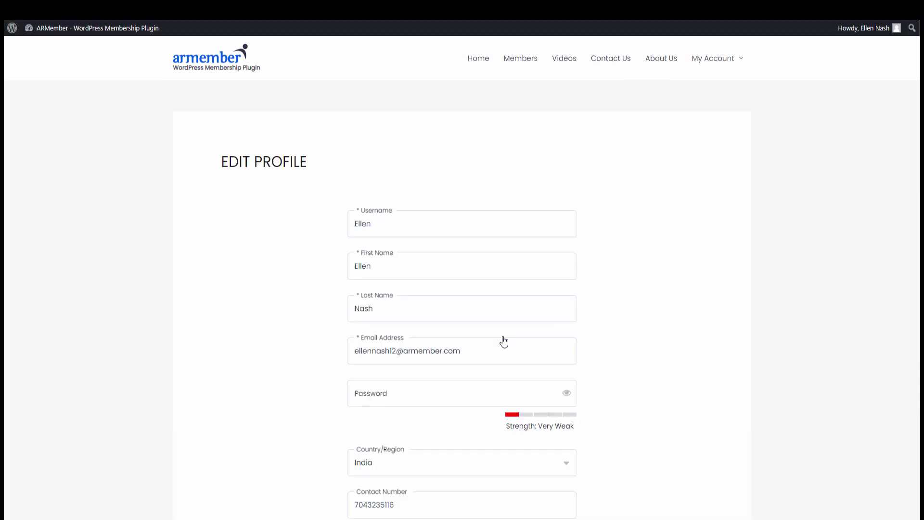
pyautogui.moveTo(719, 59)
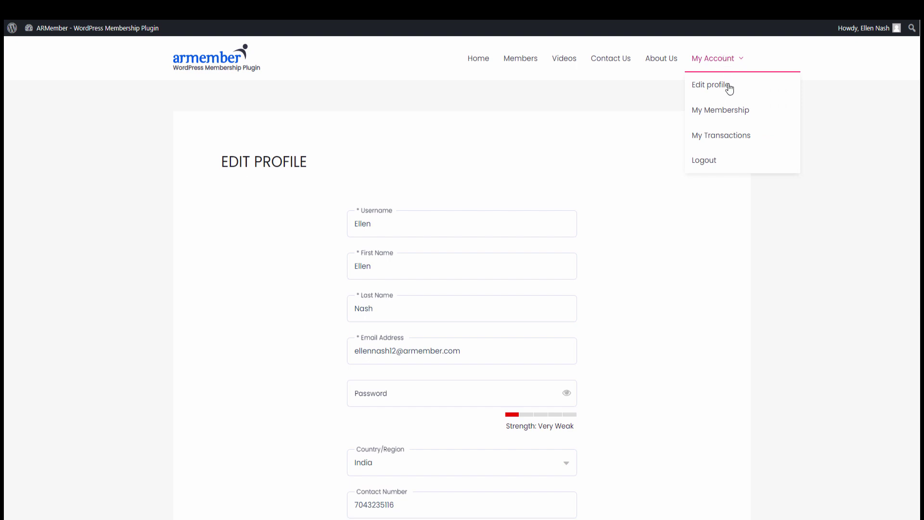
# - Review the member's Gold membership, then bring up their transaction list
pyautogui.click(732, 118)
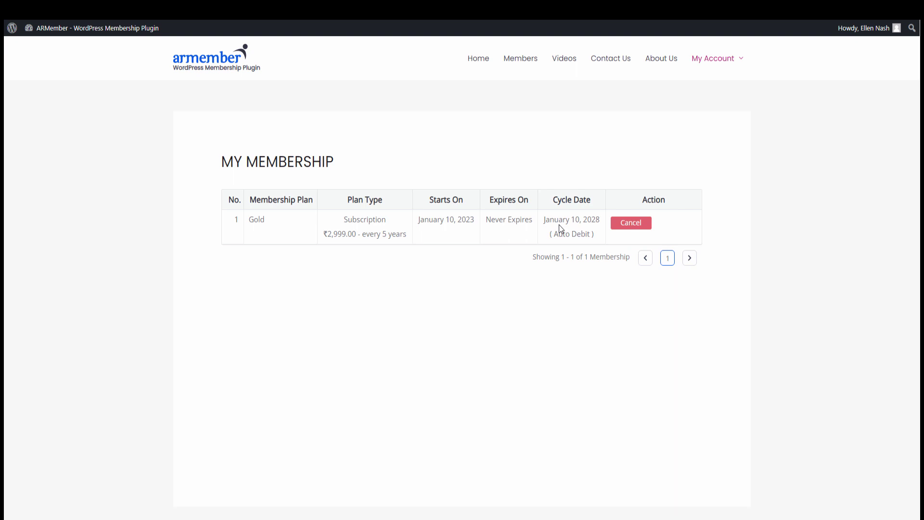
pyautogui.moveTo(710, 66)
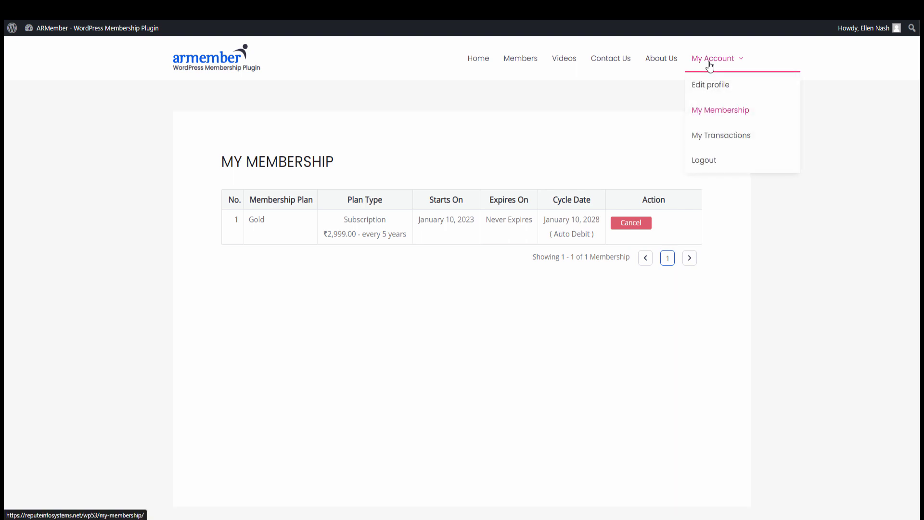
pyautogui.click(727, 138)
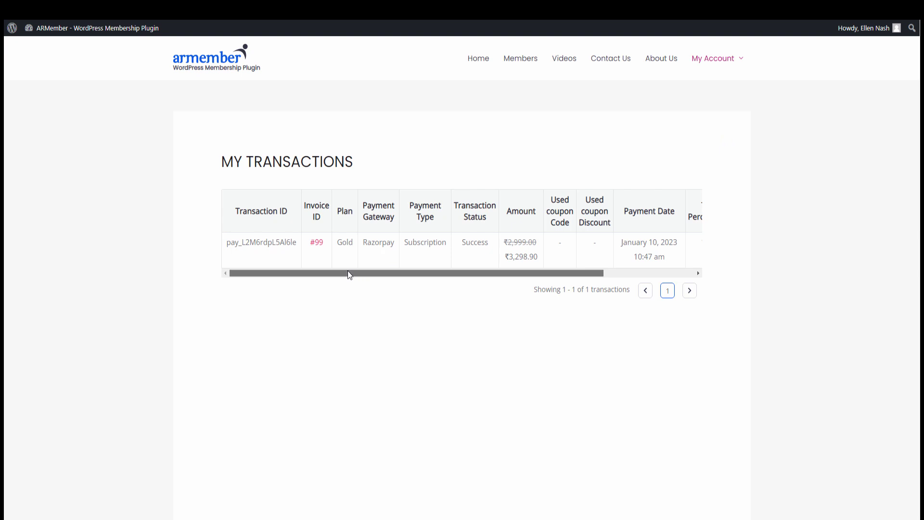
# - Inspect invoice #99 for the Razorpay Gold payment, then close the Invoice Detail view
pyautogui.moveTo(348, 273); pyautogui.dragTo(448, 273)
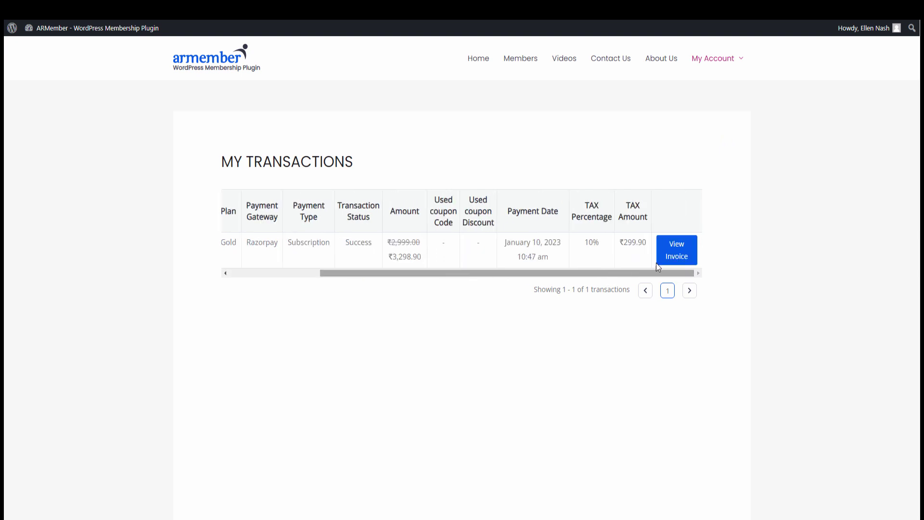
pyautogui.click(687, 251)
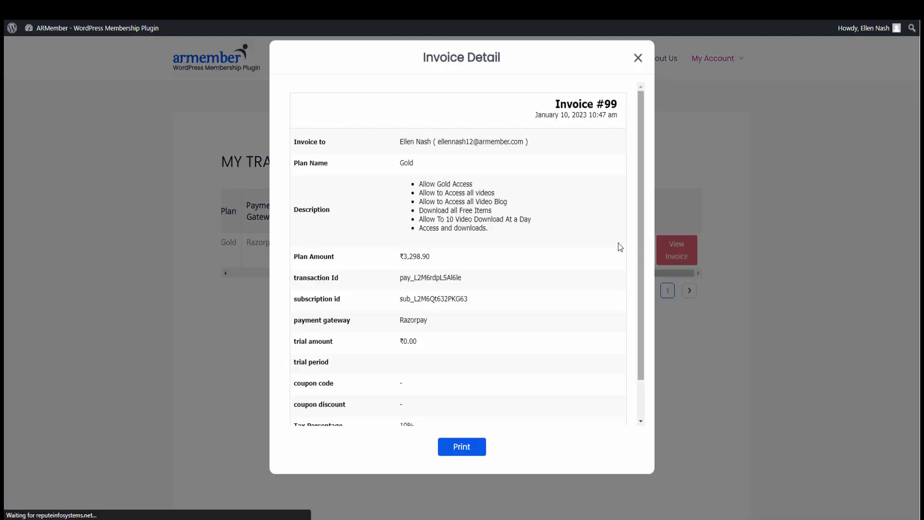
pyautogui.scroll(-2, 379, 227)
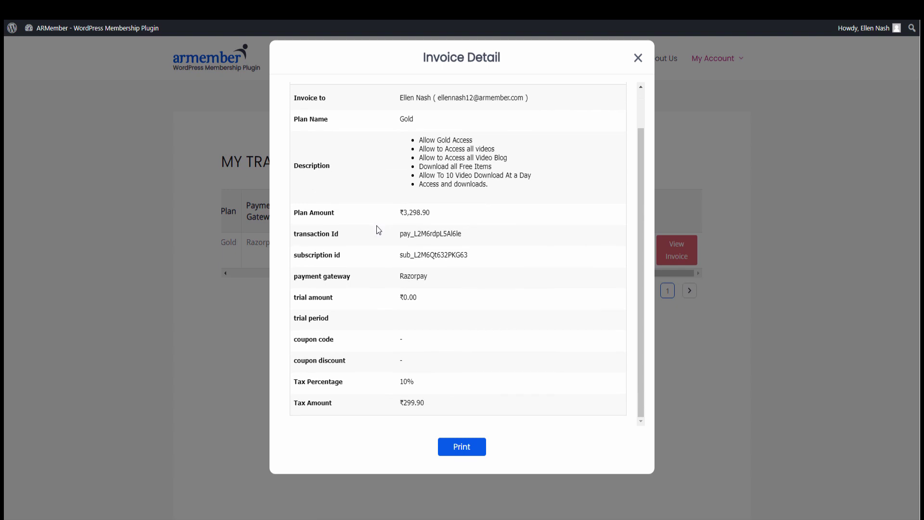
pyautogui.scroll(2, 381, 231)
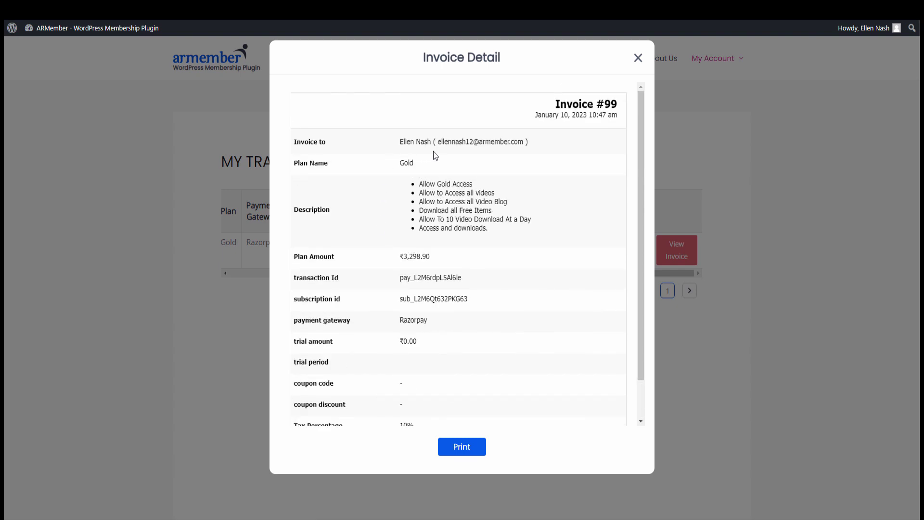
pyautogui.click(637, 59)
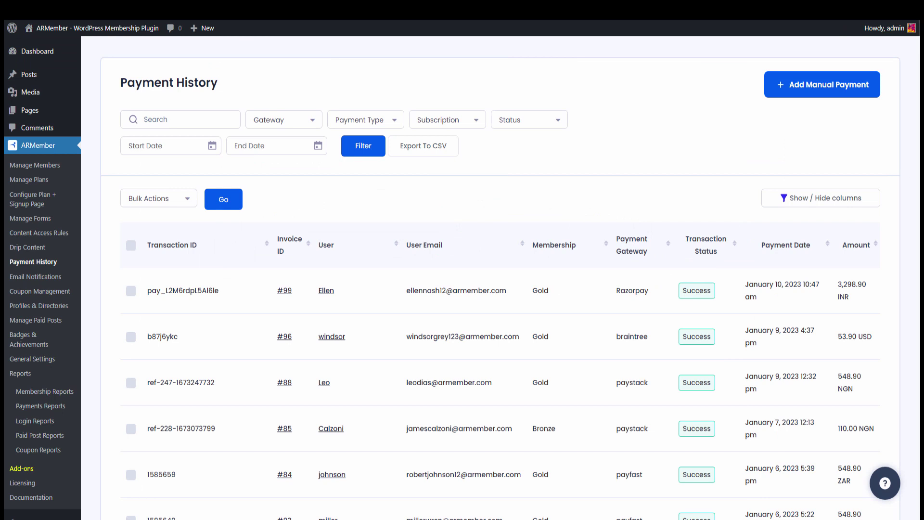
# - Switch on Razorpay debug logging under General Settings > Debug Log Settings
pyautogui.click(59, 361)
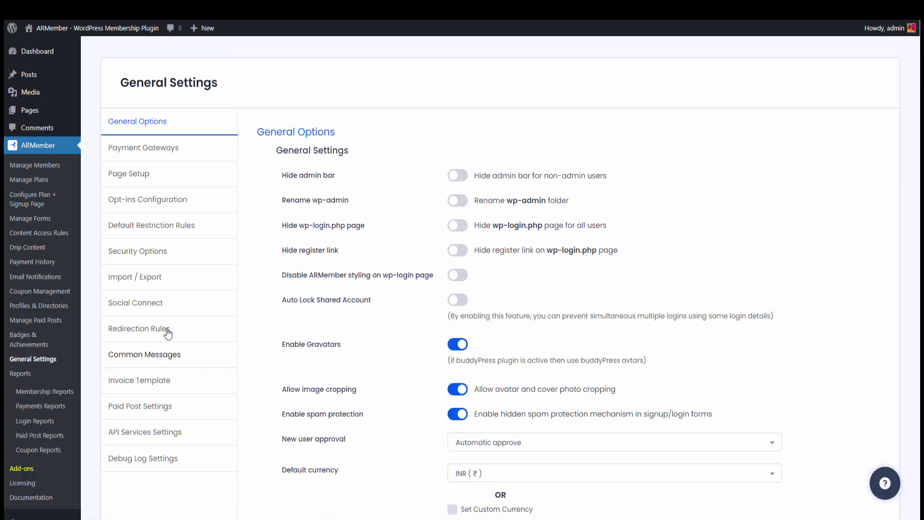
pyautogui.scroll(-2, 294, 264)
pyautogui.scroll(-3, 294, 263)
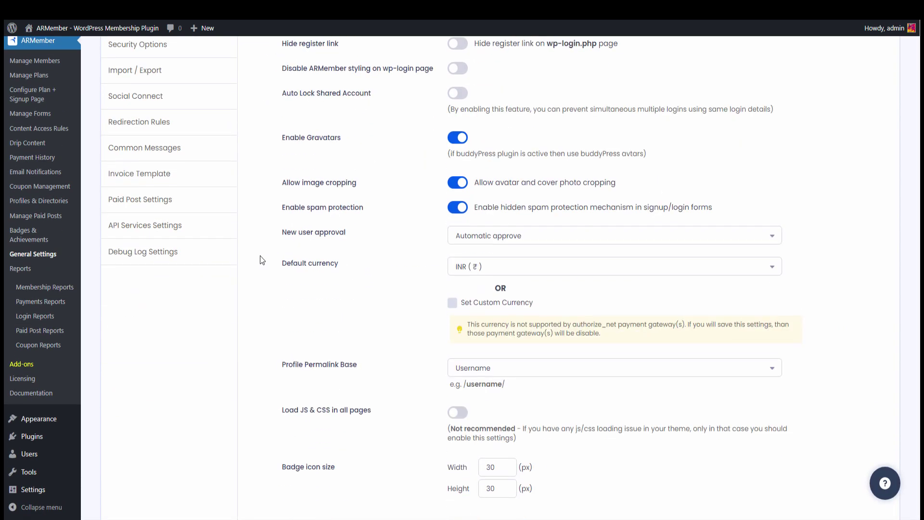
pyautogui.click(189, 251)
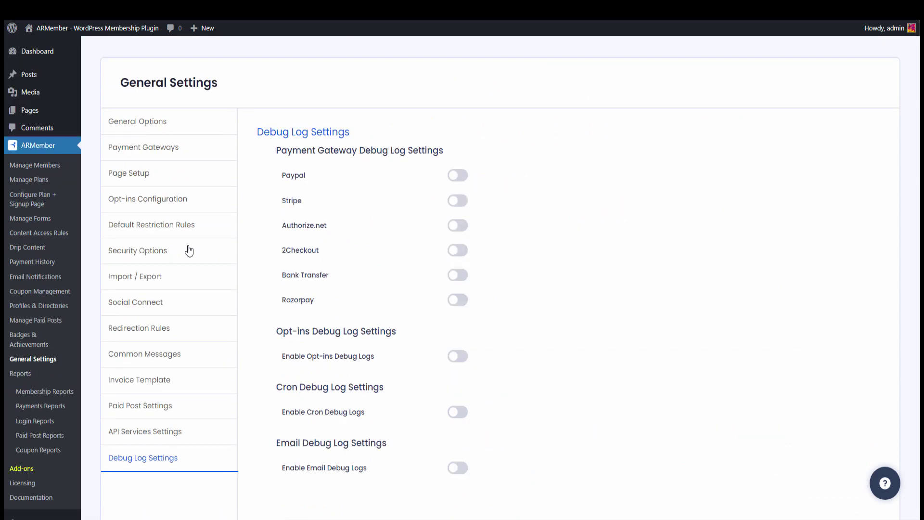
pyautogui.scroll(-2, 376, 244)
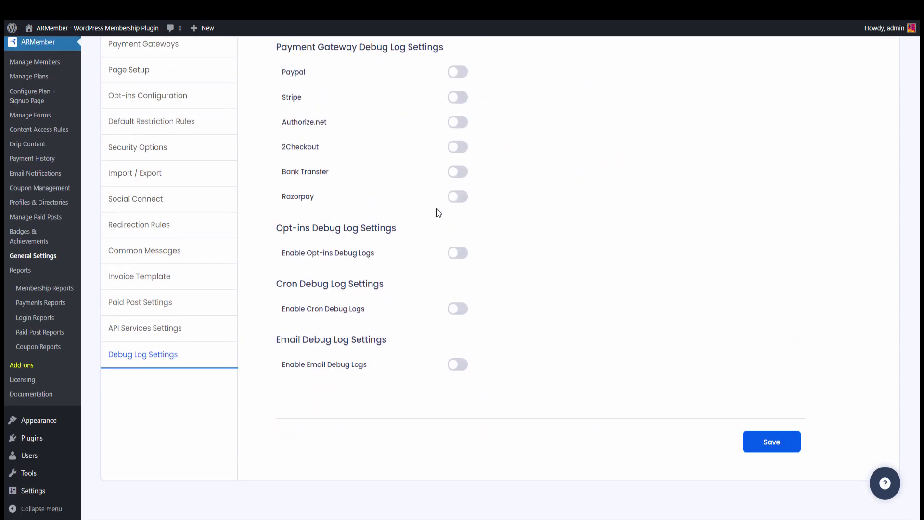
pyautogui.click(460, 197)
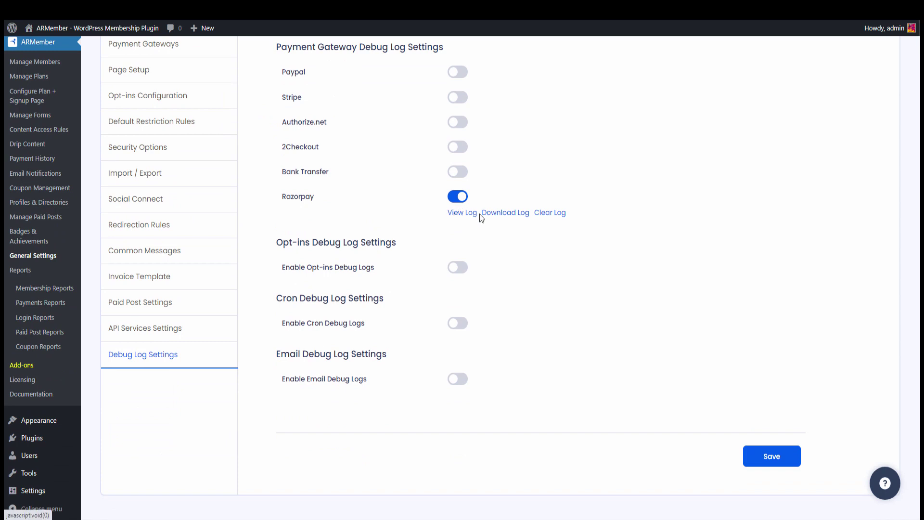
# - Try the Razorpay Download Log duration options and the Clear Log confirmation
pyautogui.click(499, 215)
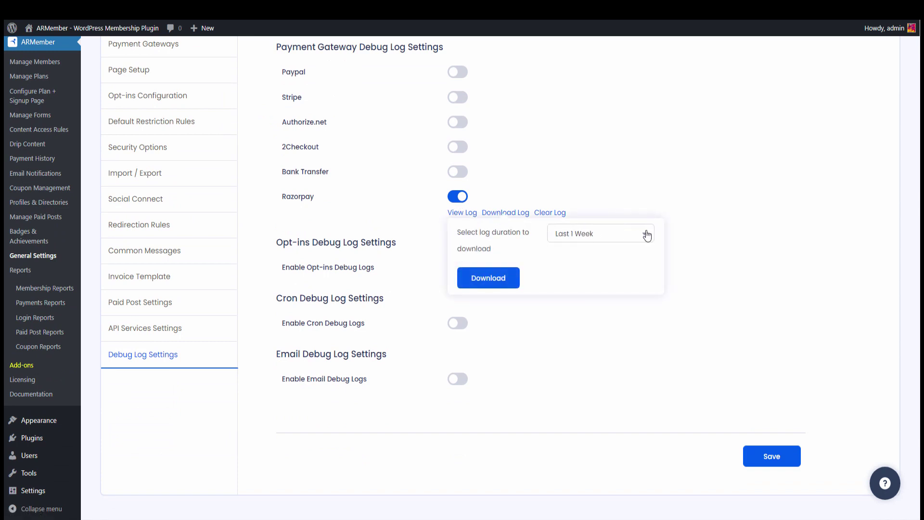
pyautogui.click(646, 234)
pyautogui.click(638, 178)
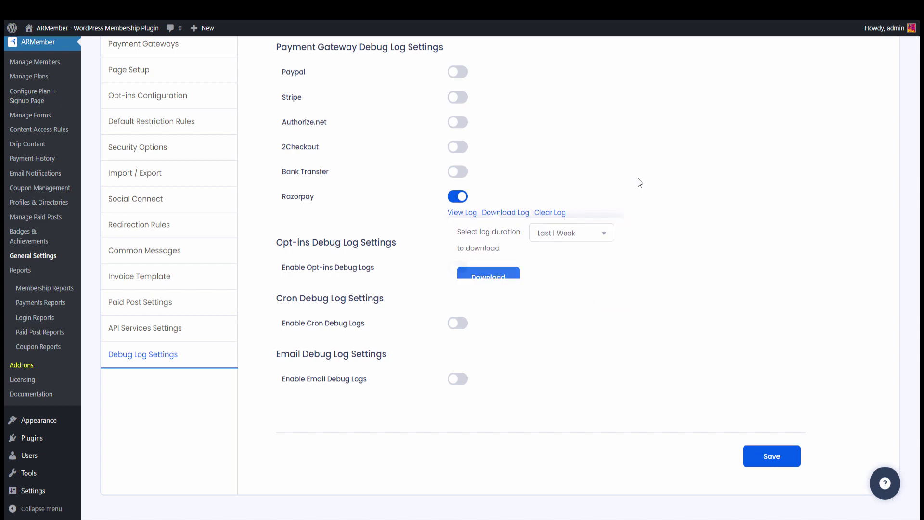
pyautogui.click(550, 215)
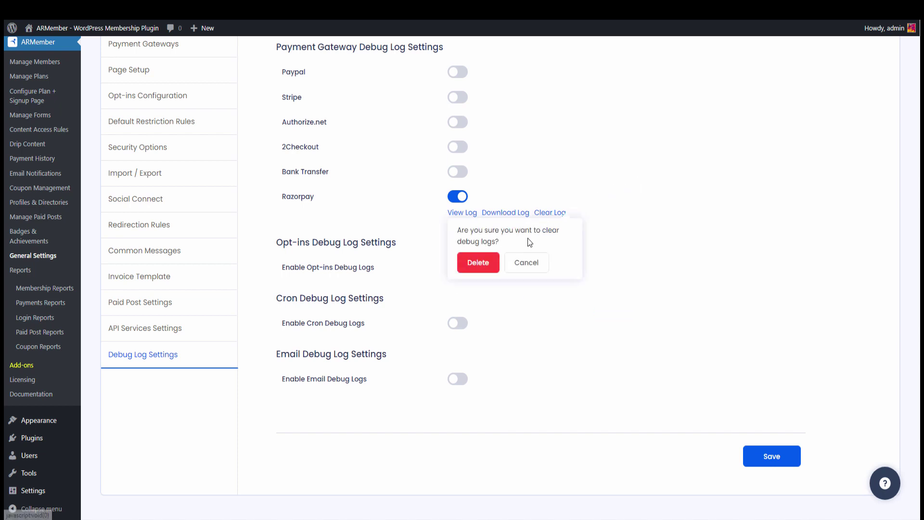
pyautogui.click(481, 263)
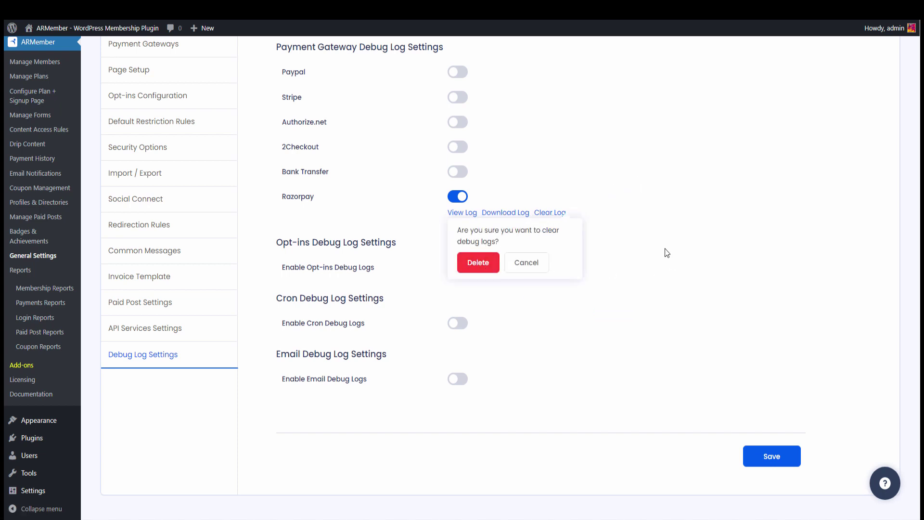